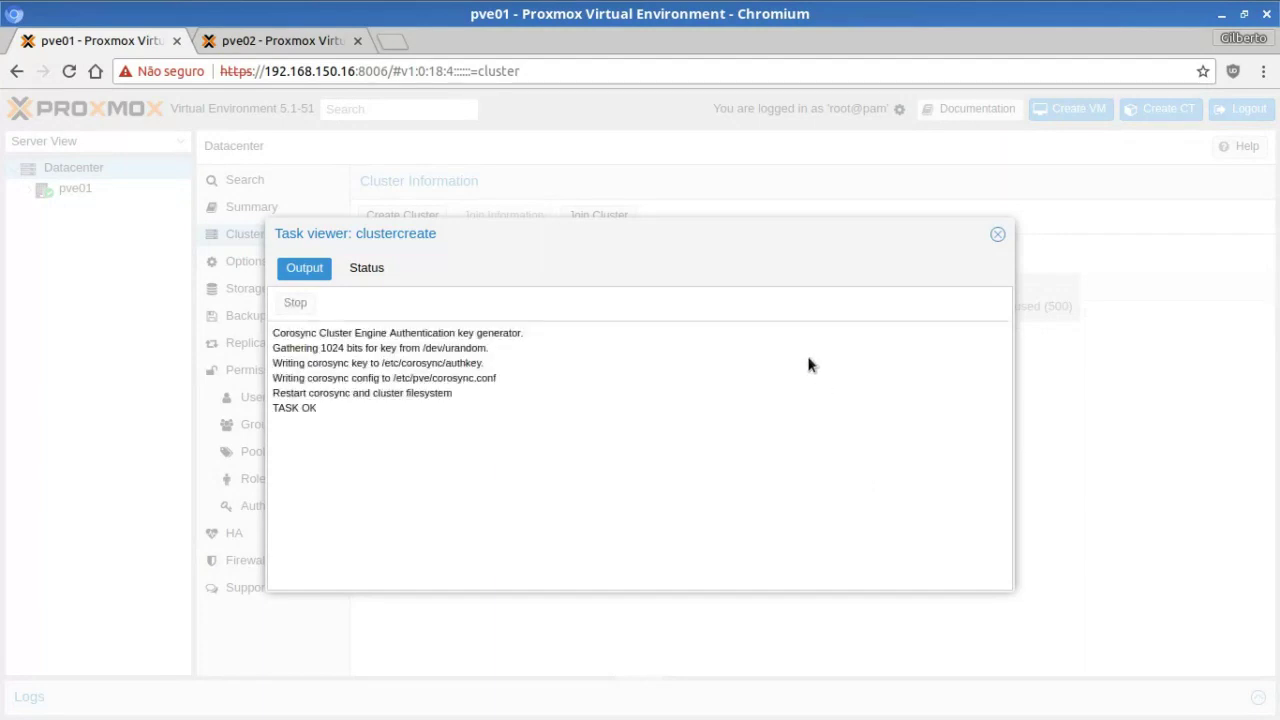
- Review the last line of the cluster creation task output and close the task viewer
{"action": "triple_click", "coordinate": [307, 407]}
{"action": "left_click", "coordinate": [334, 421]}
{"action": "left_click", "coordinate": [997, 234]}
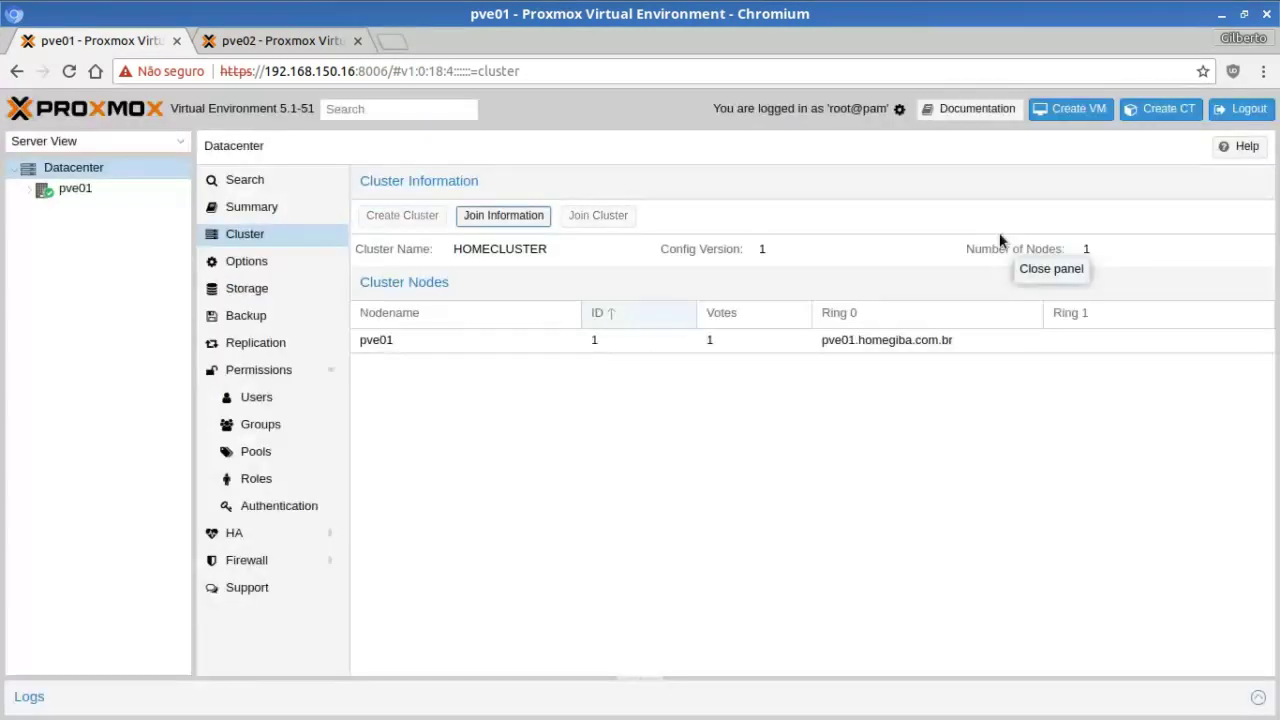
- Check the new cluster's name and its pve01 node entry, and open the cluster join information
{"action": "double_click", "coordinate": [482, 248]}
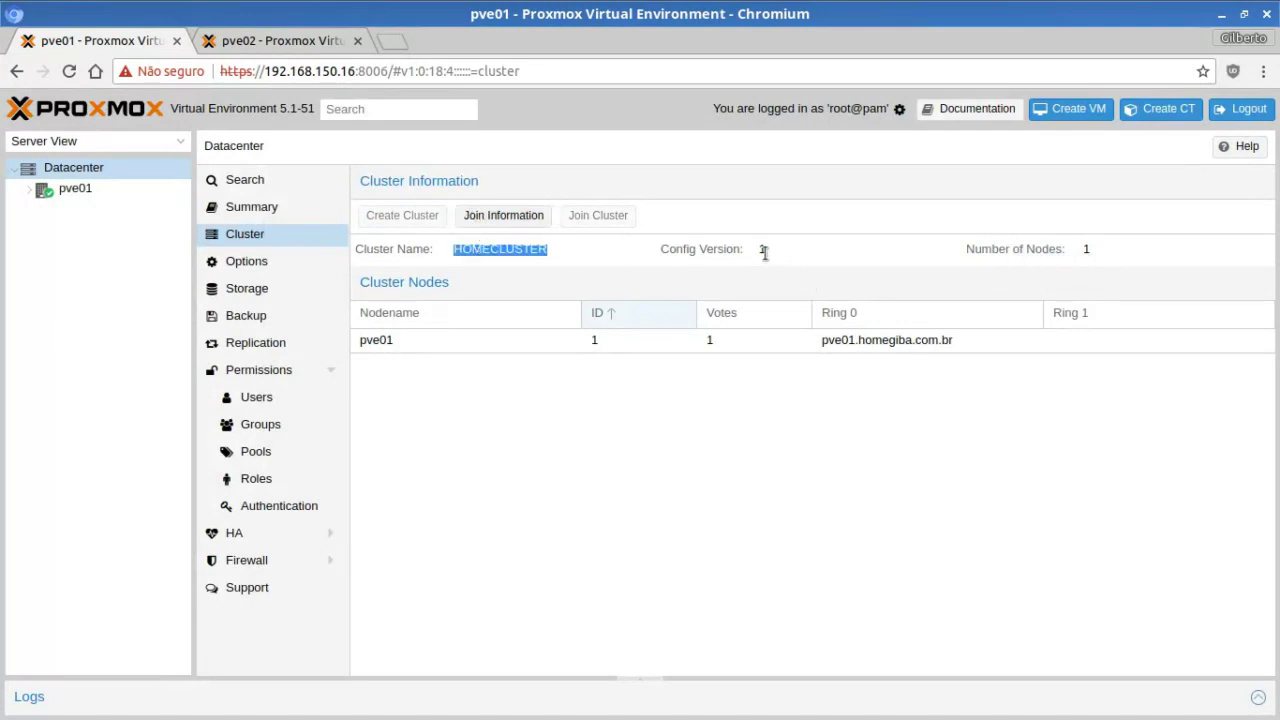
{"action": "left_click", "coordinate": [461, 383]}
{"action": "left_click", "coordinate": [456, 346]}
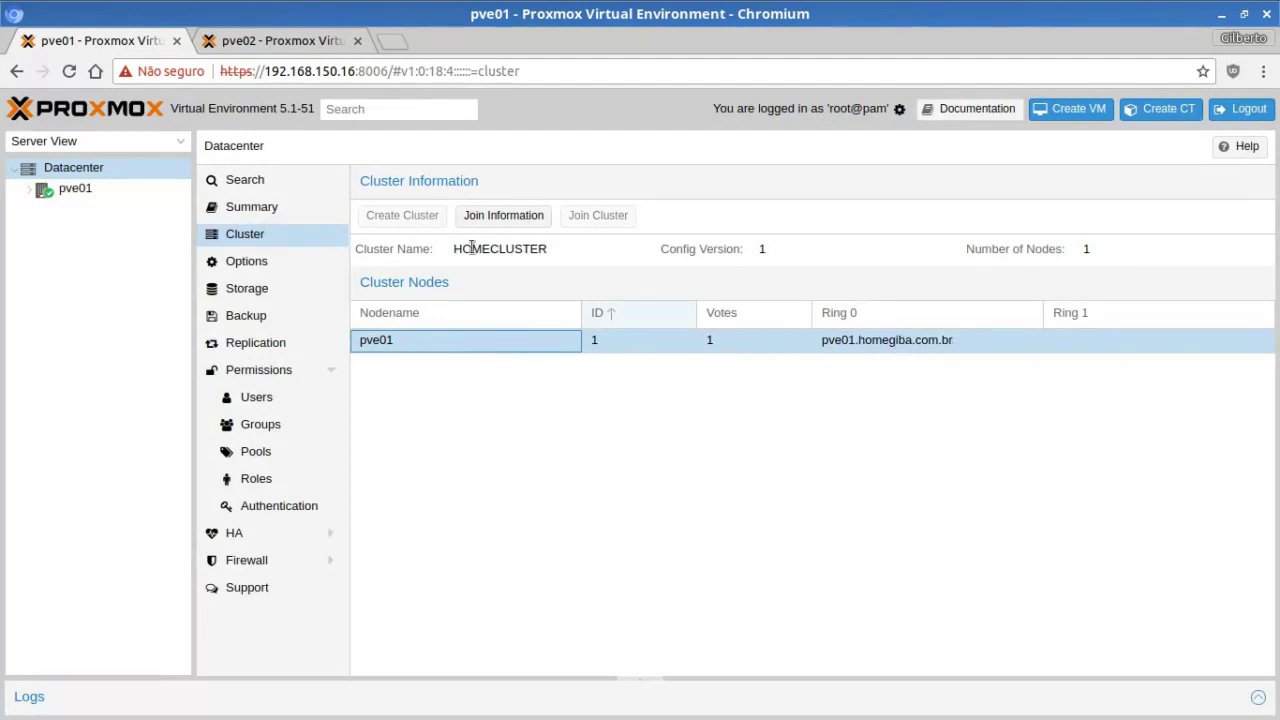
{"action": "left_click", "coordinate": [483, 217]}
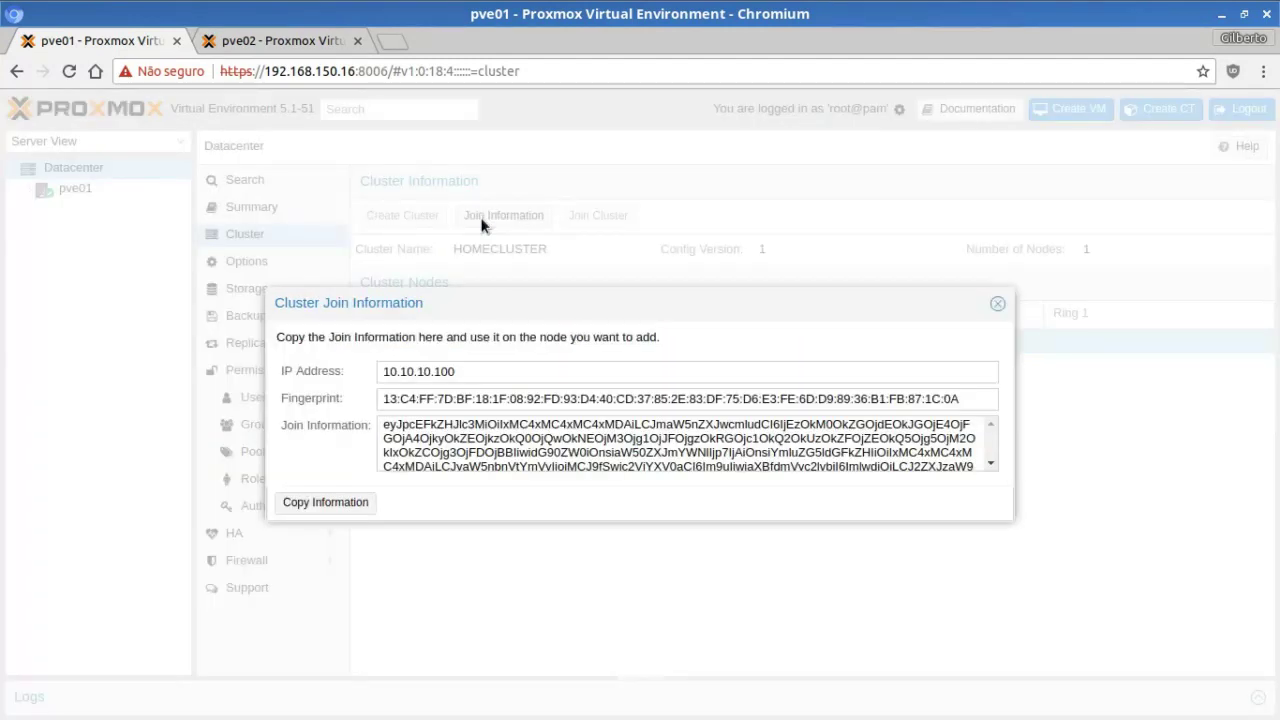
- Switch to the pve02 node's web interface and open the Cluster Join form from the Datacenter's cluster settings
{"action": "left_click", "coordinate": [311, 52]}
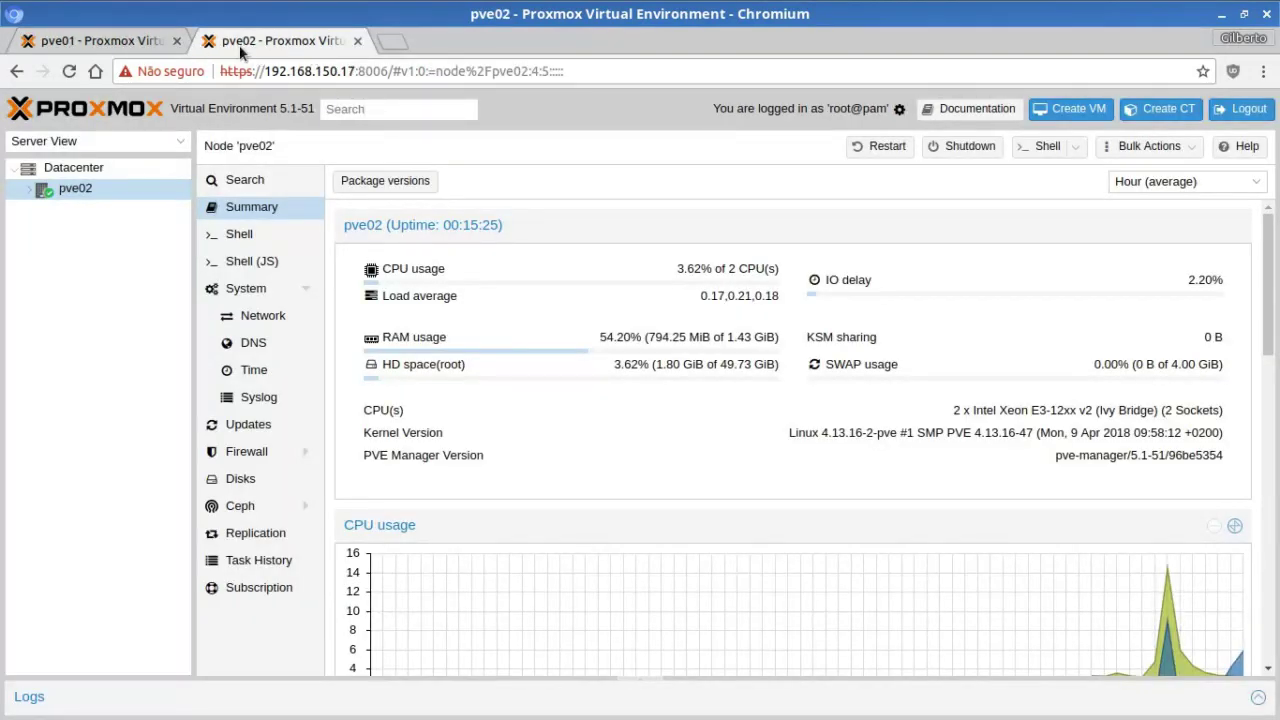
{"action": "left_click", "coordinate": [70, 168]}
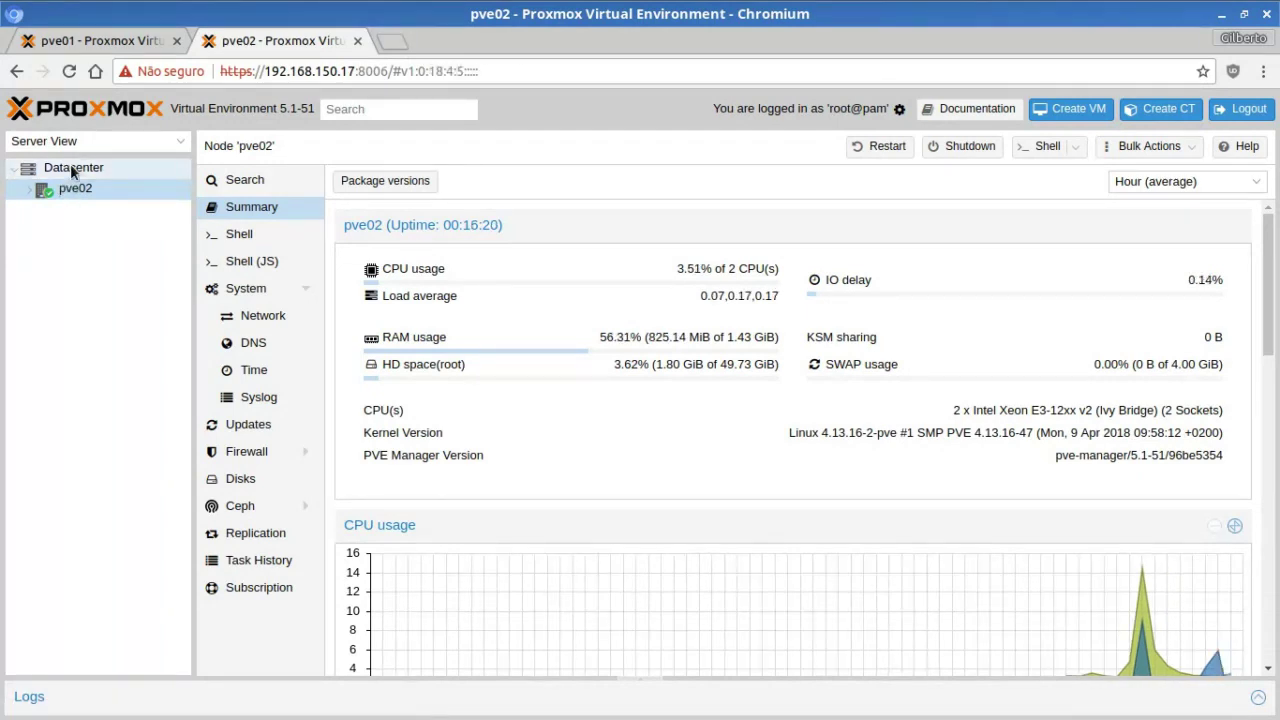
{"action": "left_click", "coordinate": [70, 166]}
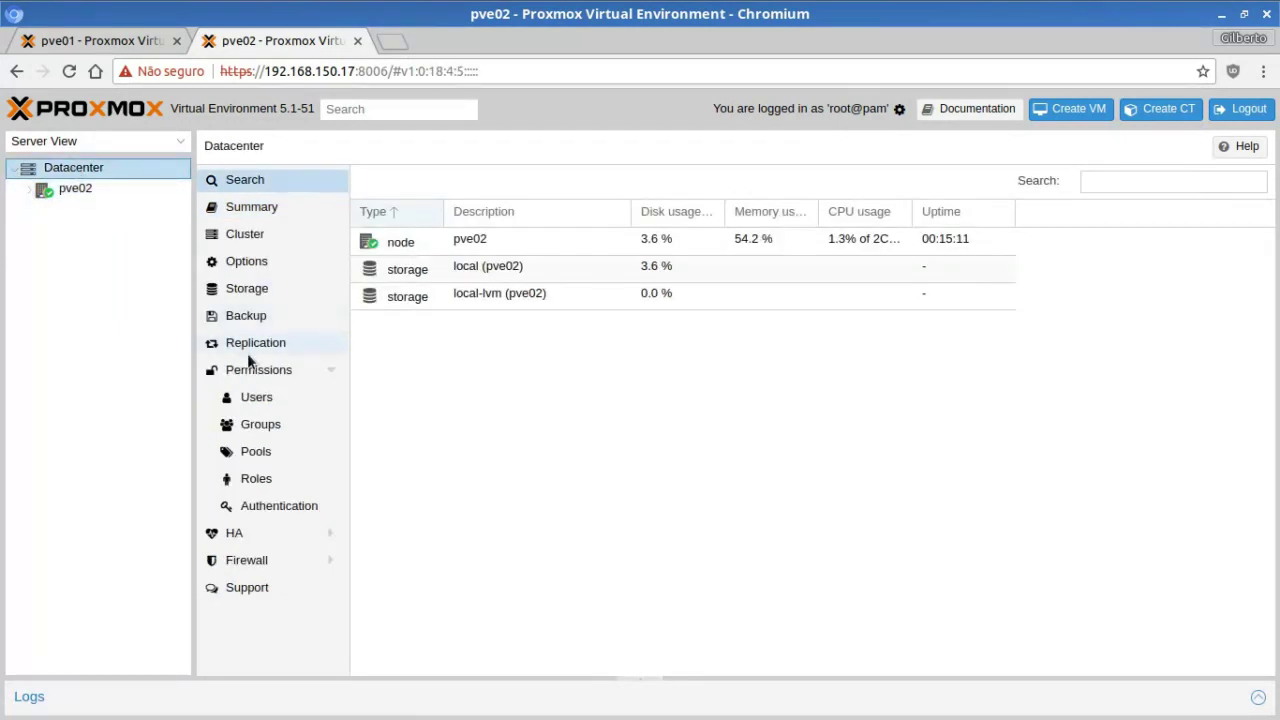
{"action": "left_click", "coordinate": [266, 289]}
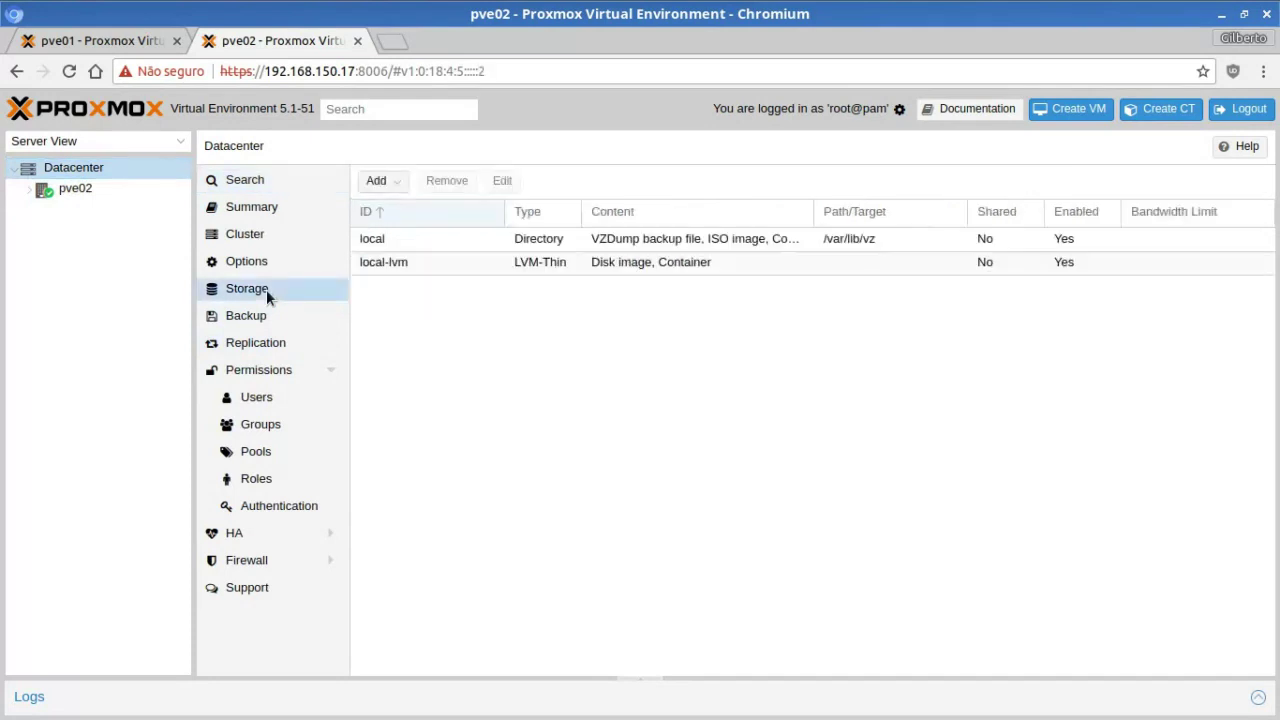
{"action": "left_click", "coordinate": [279, 230]}
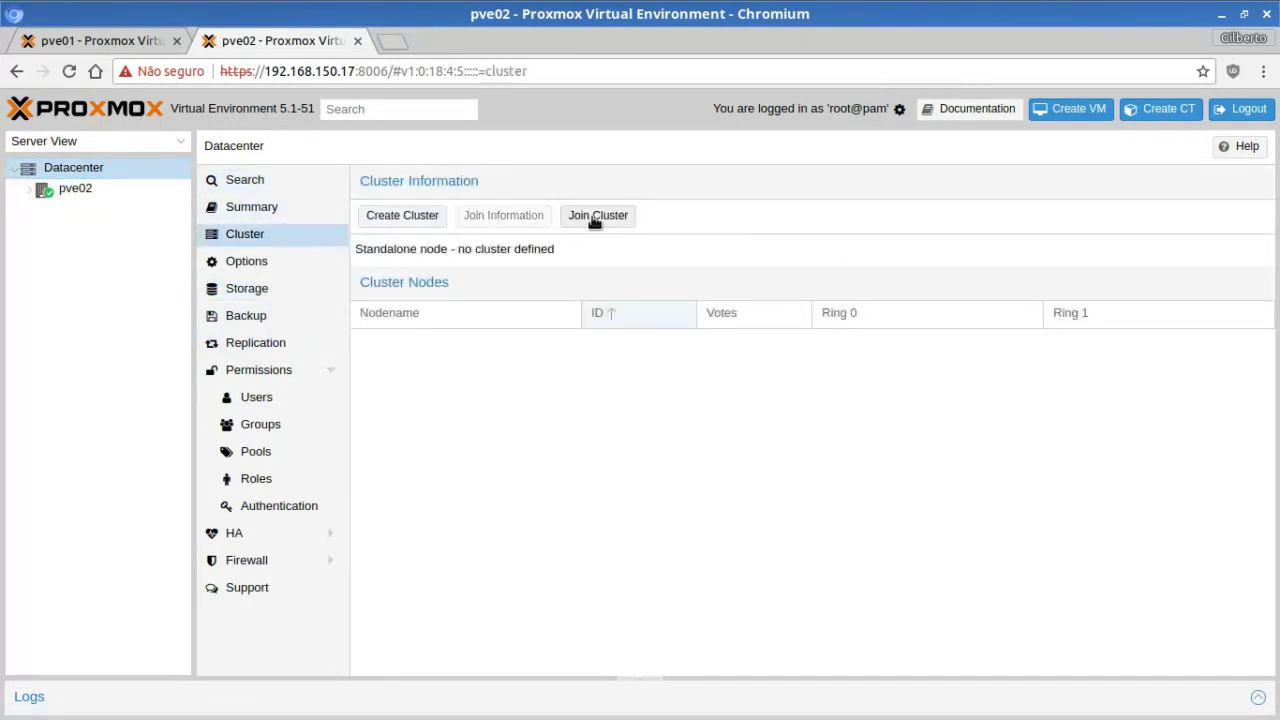
{"action": "left_click", "coordinate": [593, 218]}
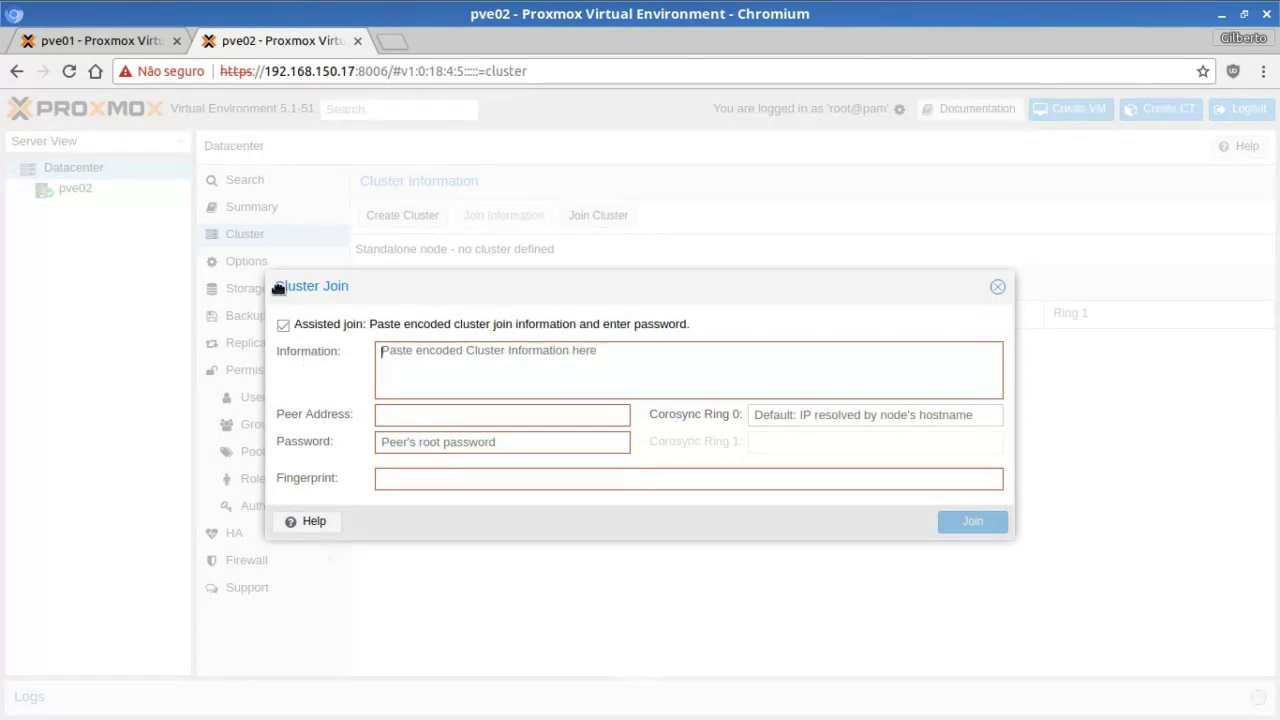
- Copy the encoded join information from pve01 and paste it into the Information field of pve02's Cluster Join form
{"action": "left_click", "coordinate": [134, 46]}
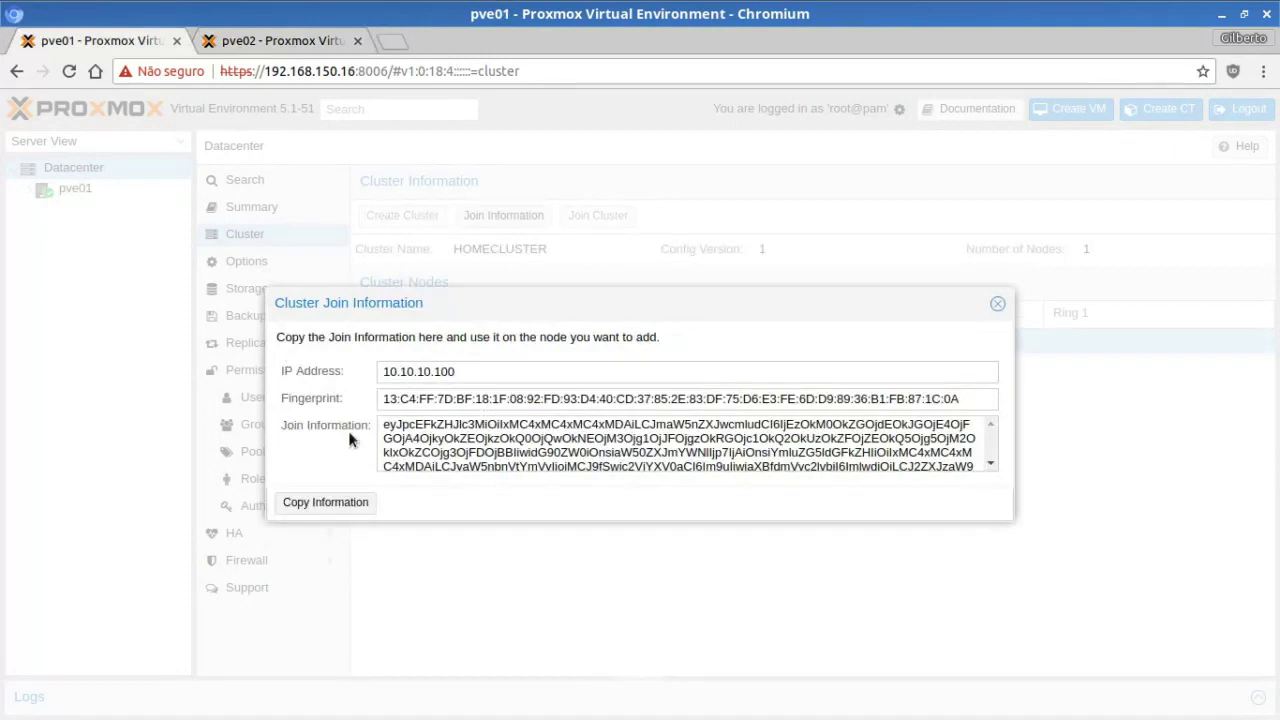
{"action": "left_click", "coordinate": [343, 506]}
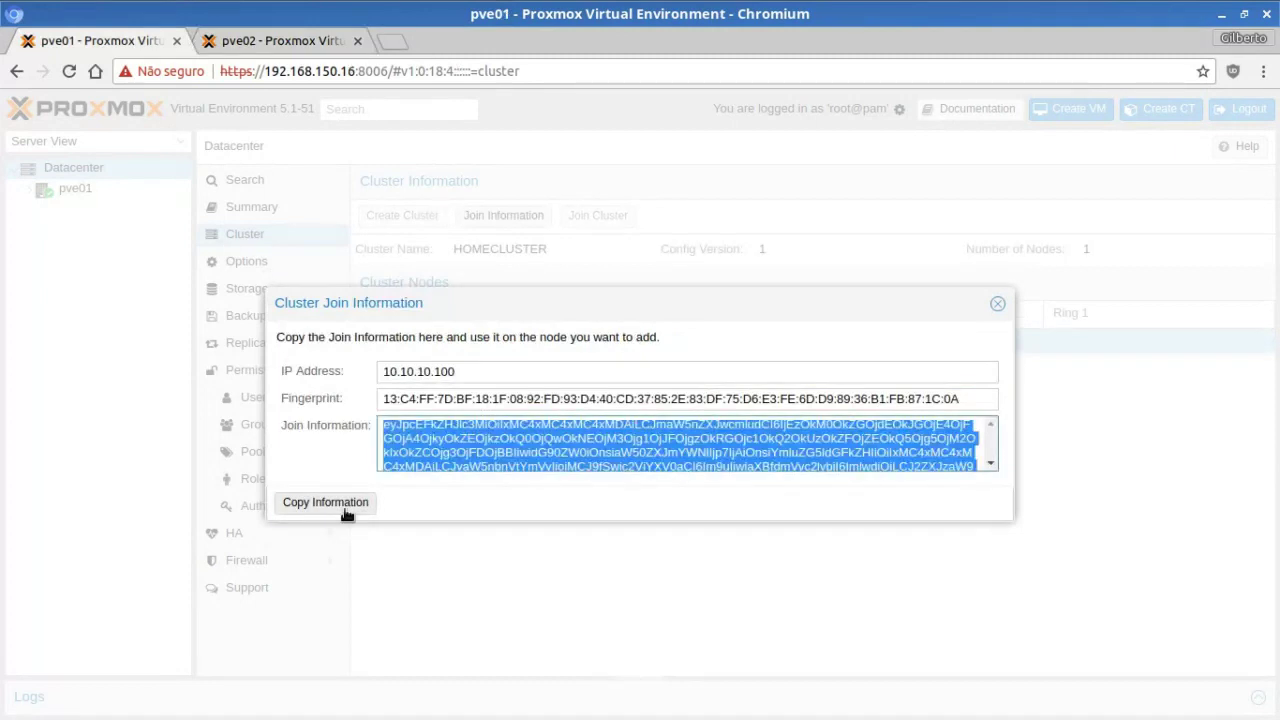
{"action": "right_click", "coordinate": [432, 441]}
{"action": "left_click", "coordinate": [474, 451]}
{"action": "left_click", "coordinate": [305, 51]}
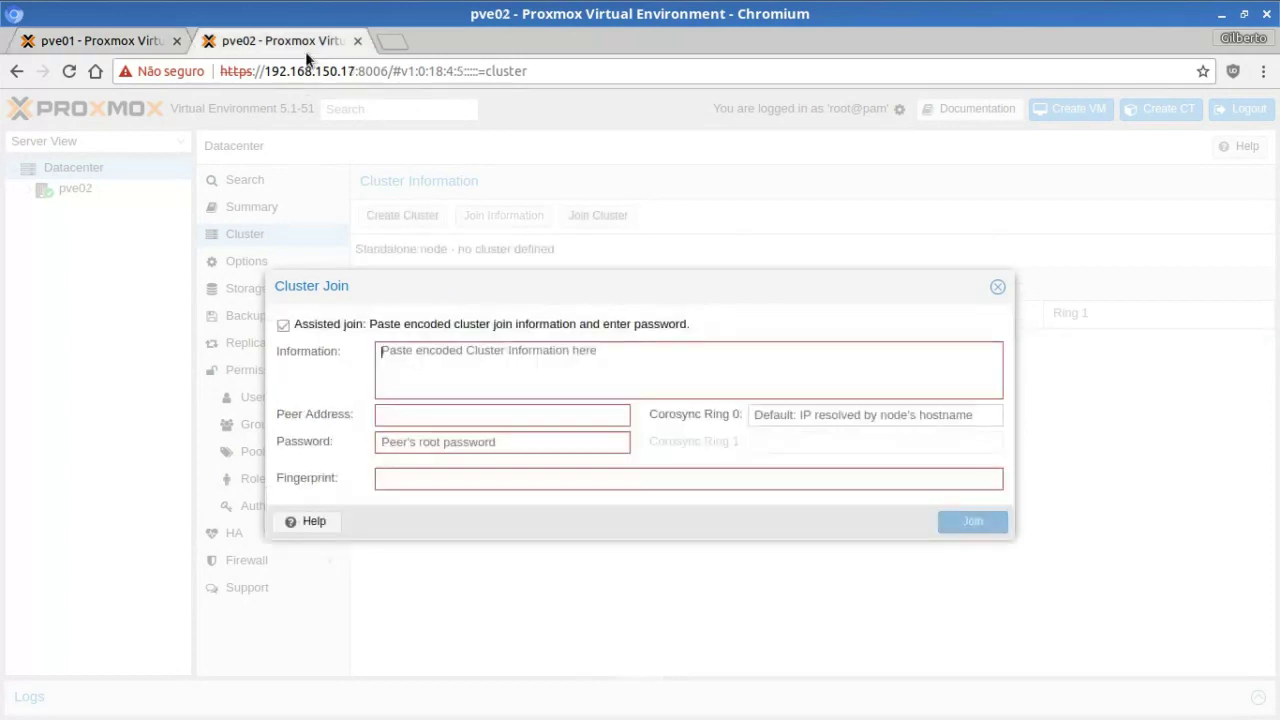
{"action": "right_click", "coordinate": [434, 388]}
{"action": "left_click", "coordinate": [541, 499]}
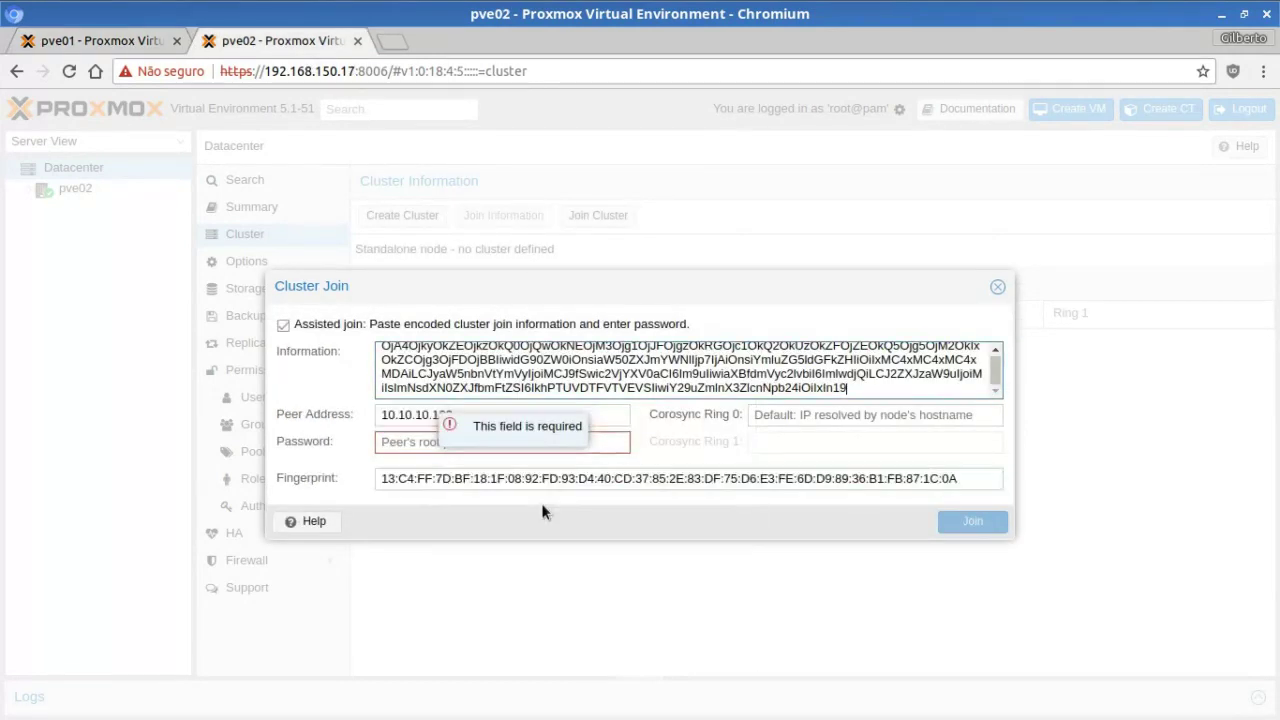
- Set Corosync Ring 0 to pve02.homegiba.com.br in the Cluster Join form
{"action": "left_click", "coordinate": [780, 418]}
{"action": "type", "text": "pv"}
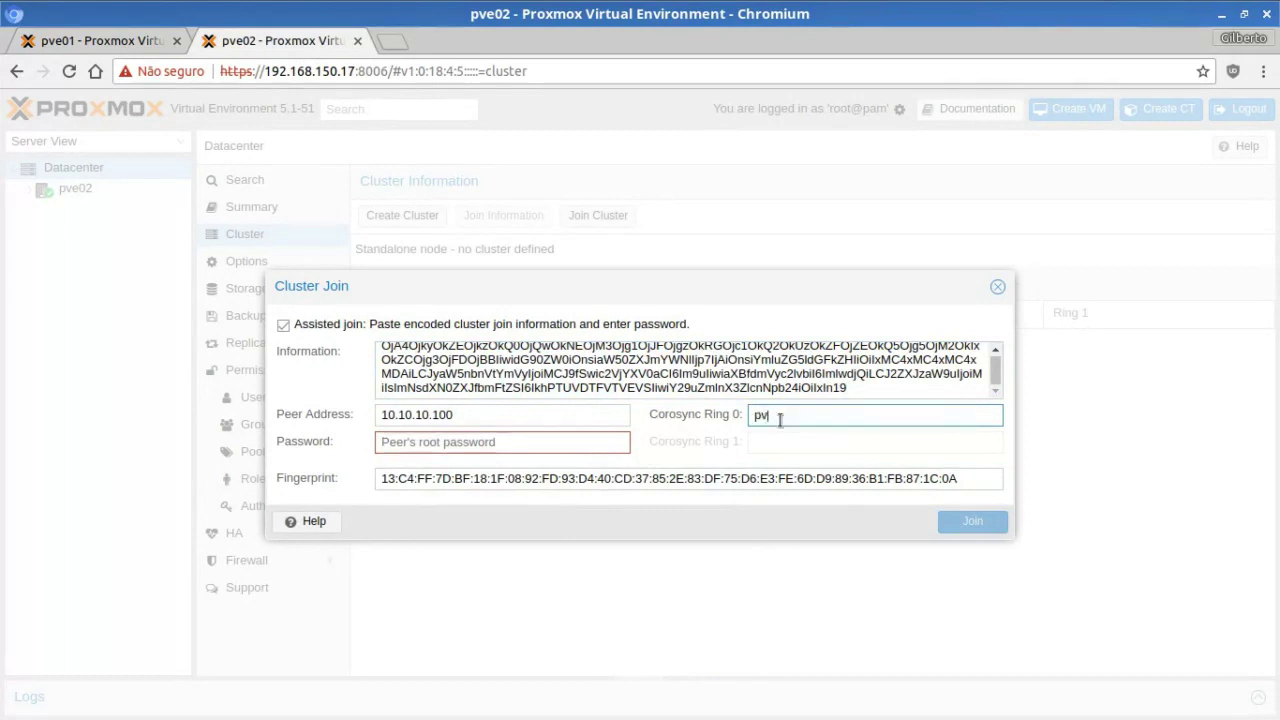
{"action": "type", "text": "e02.homegiba.com.b"}
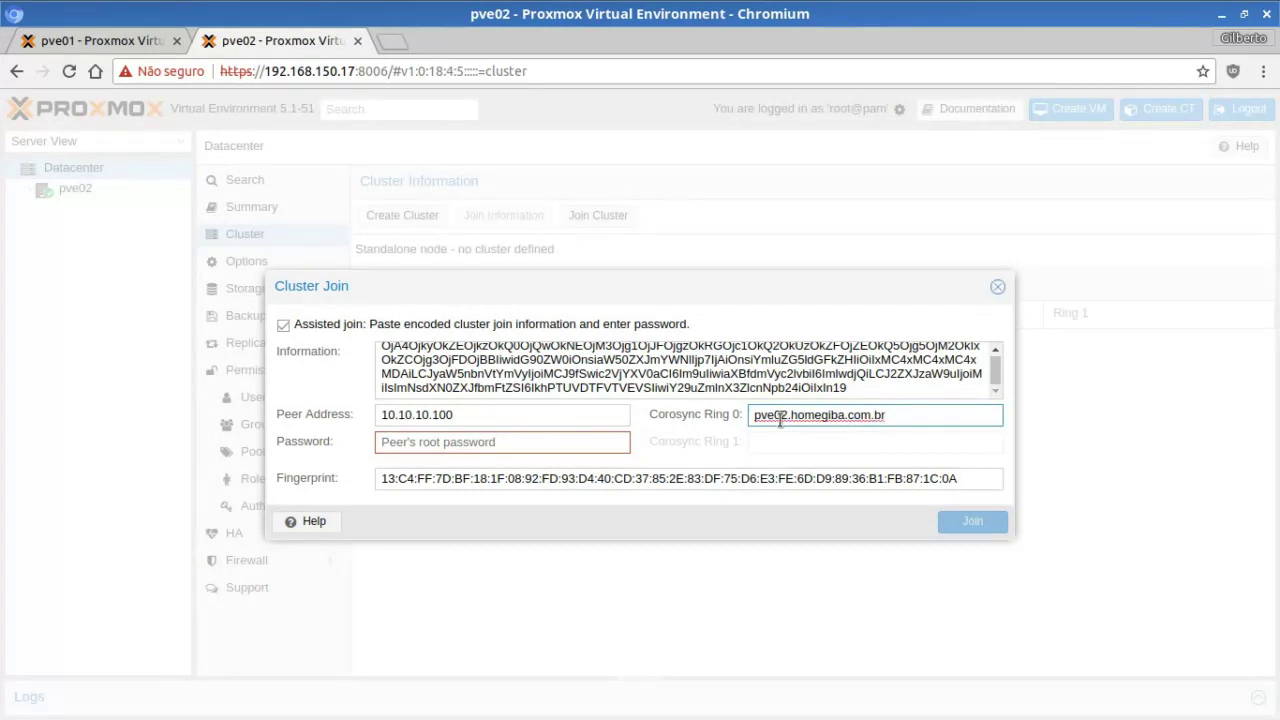
{"action": "type", "text": "r"}
{"action": "triple_click", "coordinate": [780, 418]}
{"action": "left_click", "coordinate": [912, 415]}
{"action": "left_click_drag", "start_coordinate": [912, 415], "coordinate": [709, 416]}
{"action": "left_click", "coordinate": [768, 420]}
- Enter the peer's root password and join pve02 to the cluster
{"action": "left_click", "coordinate": [442, 443]}
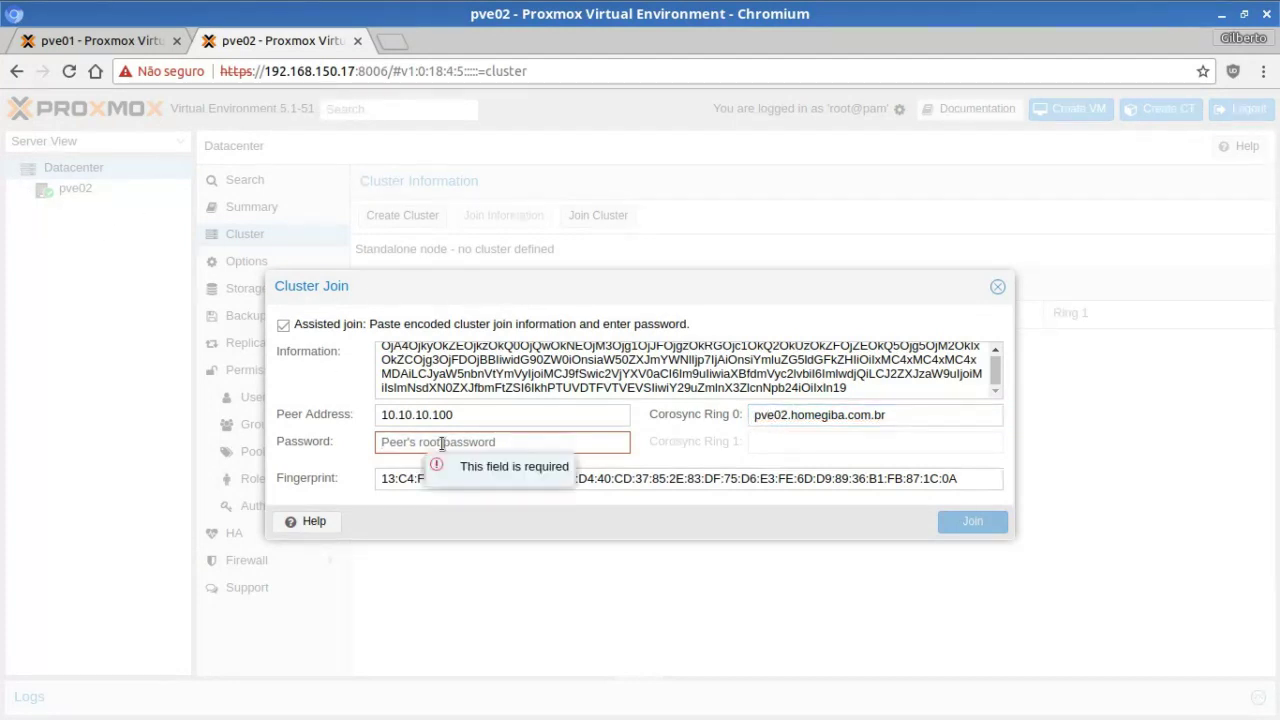
{"action": "type", "text": "•••••"}
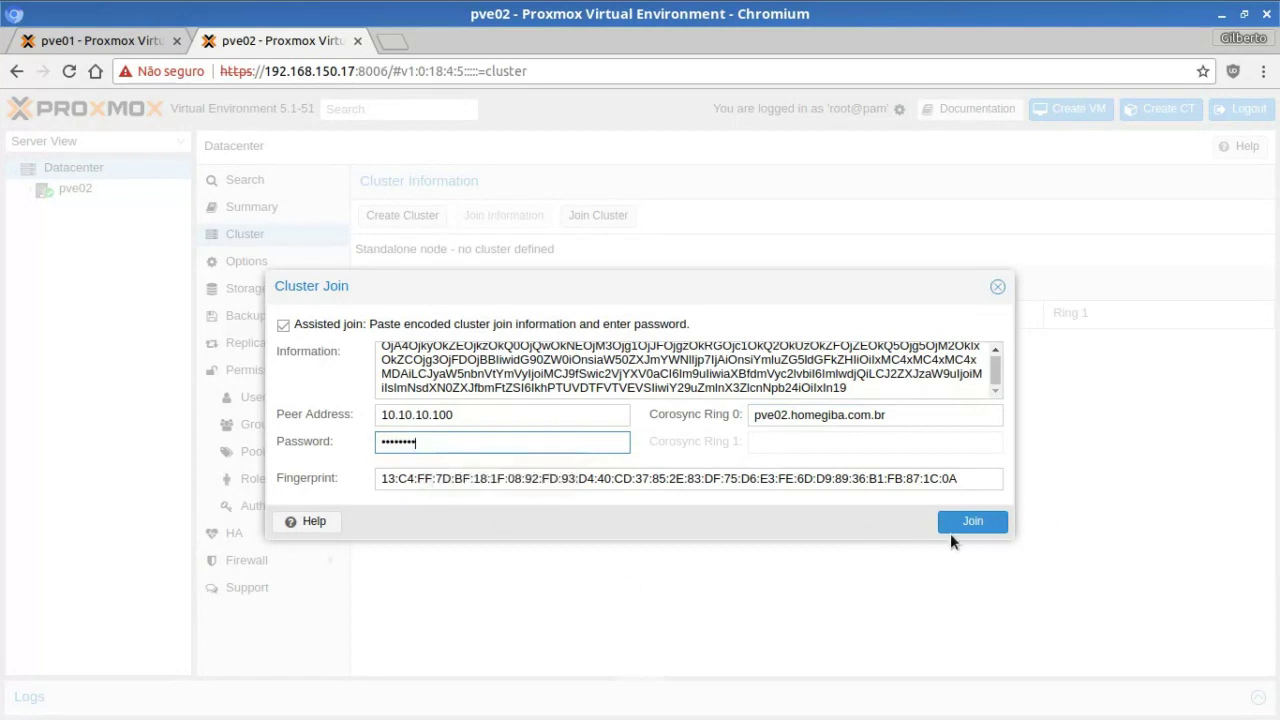
{"action": "left_click", "coordinate": [952, 527]}
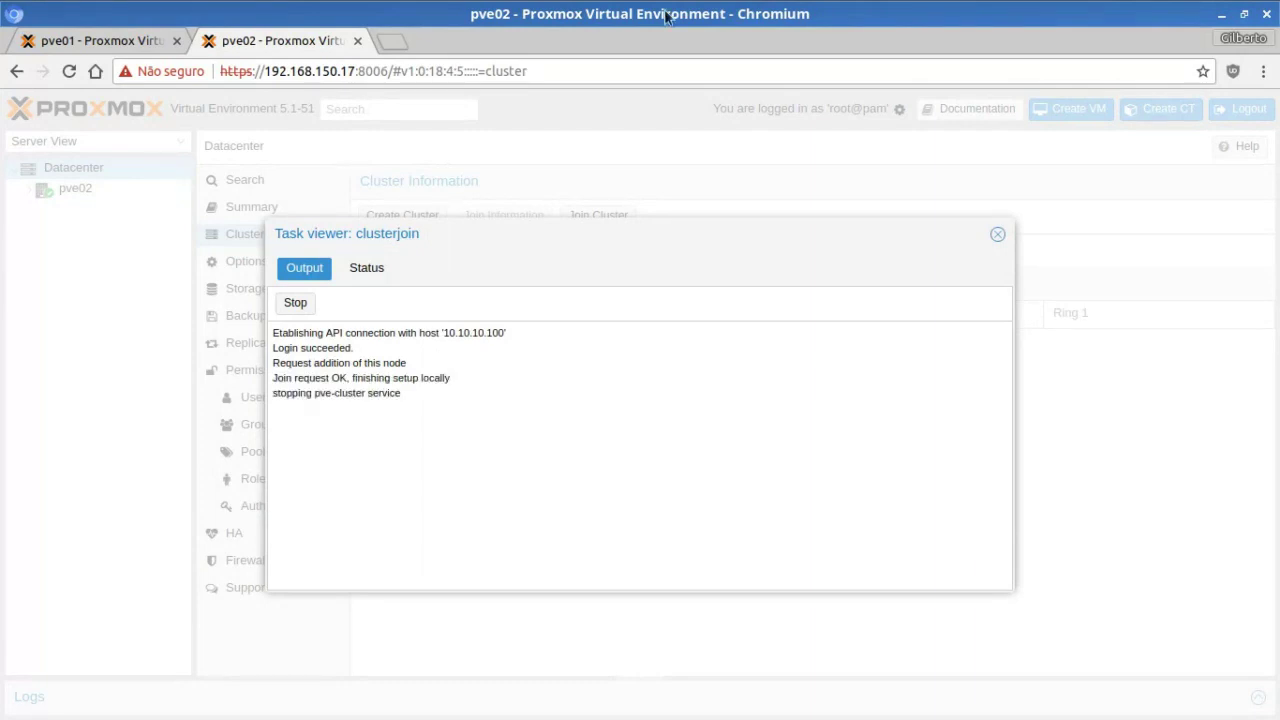
- Close the join information on pve01 and examine the Ring 0 addresses of both nodes in the cluster node list
{"action": "left_click", "coordinate": [143, 41]}
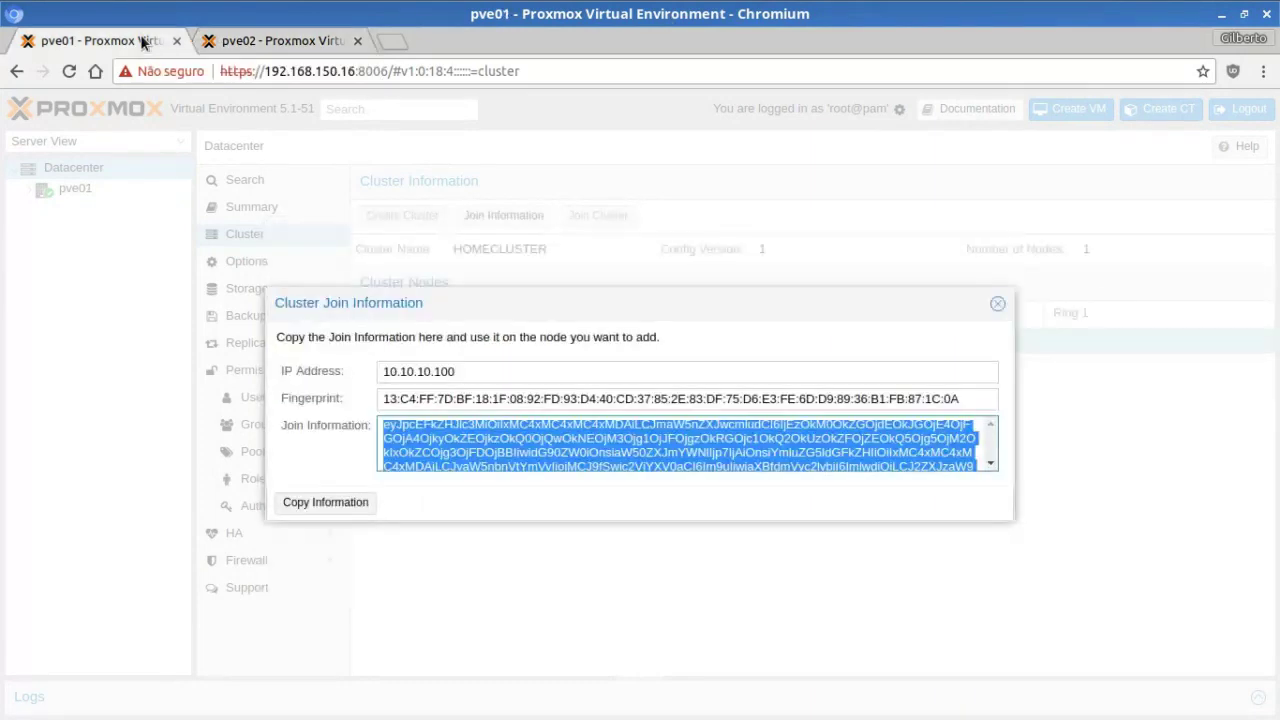
{"action": "left_click", "coordinate": [997, 304]}
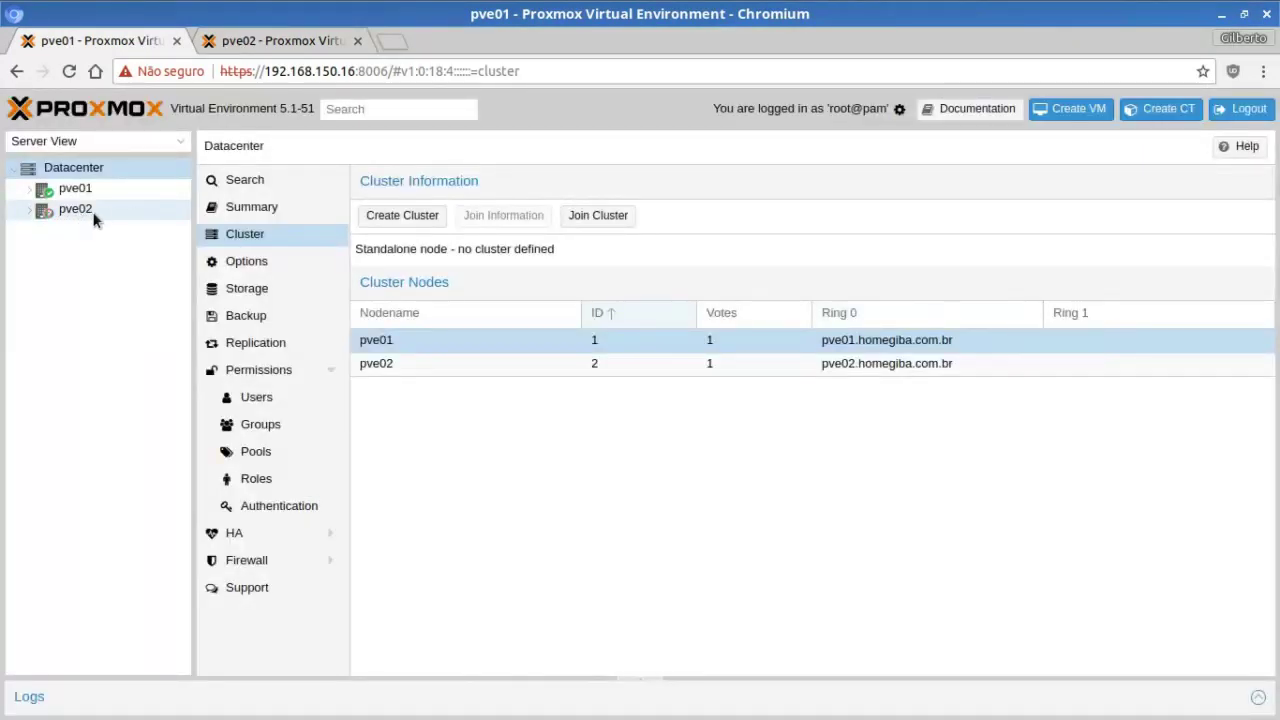
{"action": "left_click", "coordinate": [929, 365]}
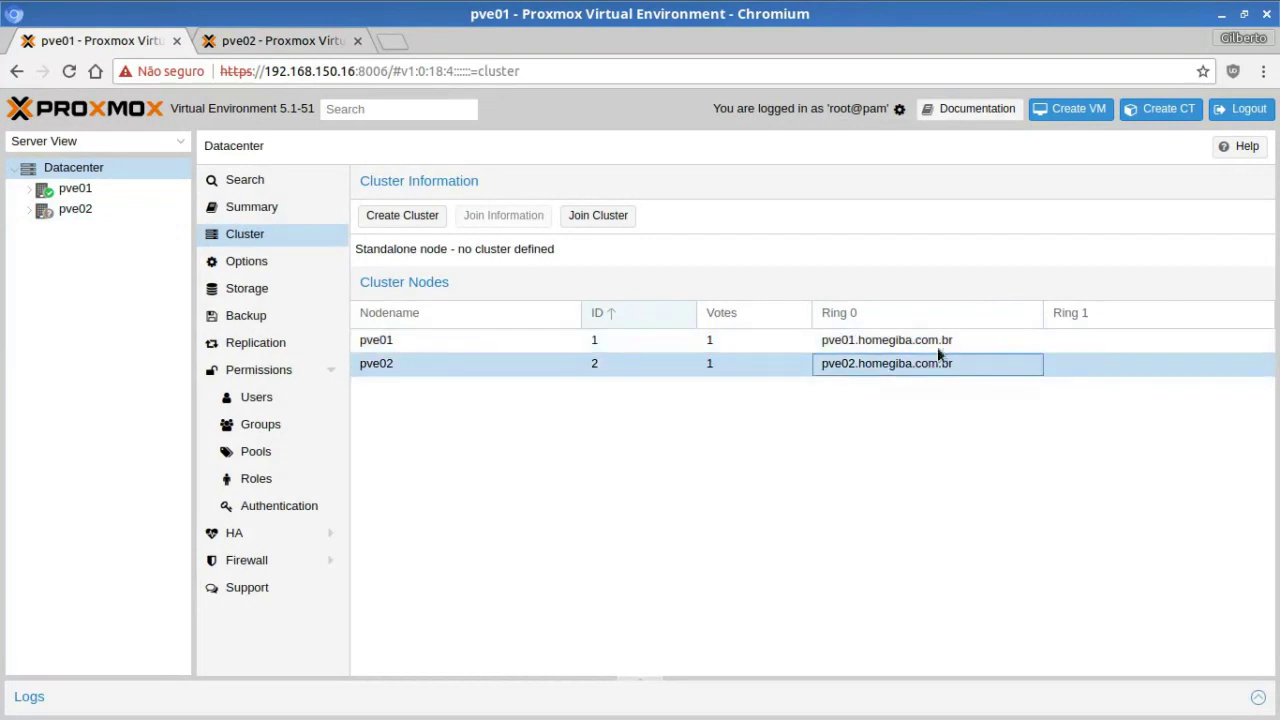
{"action": "left_click", "coordinate": [943, 343]}
{"action": "left_click", "coordinate": [920, 368]}
{"action": "left_click", "coordinate": [868, 342]}
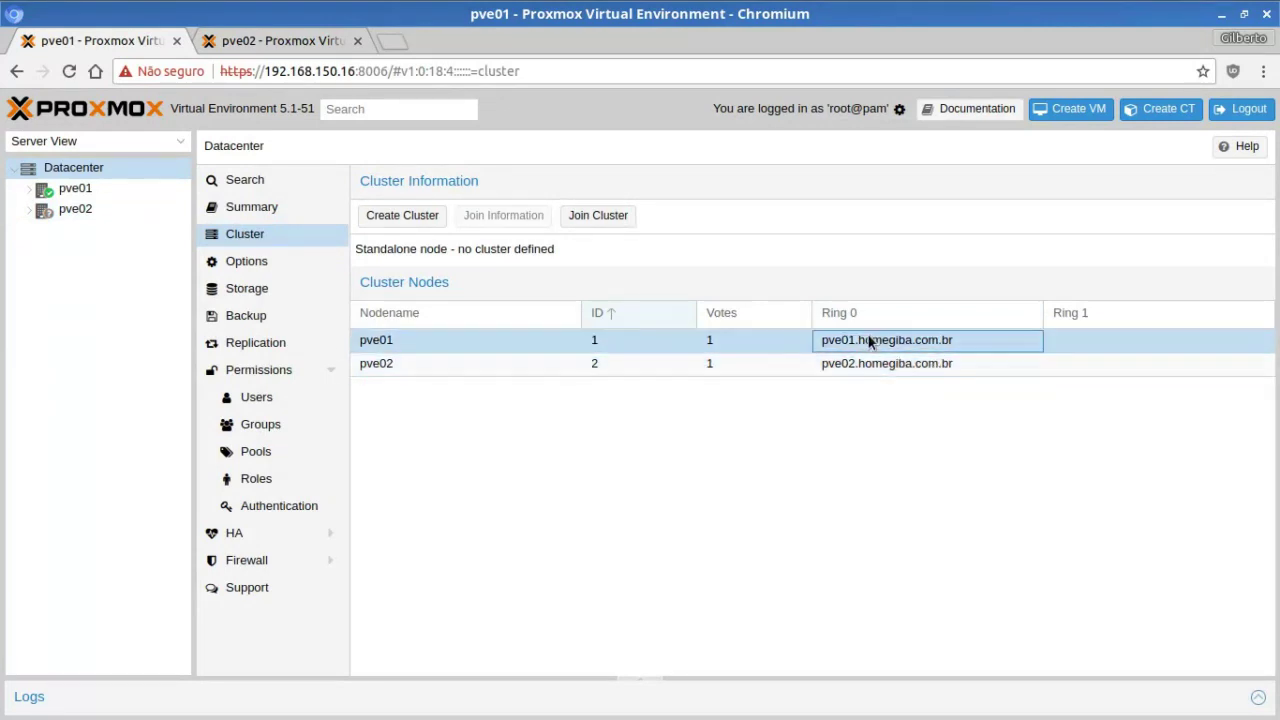
- Follow the cluster join's progress in pve02's task output and in pve01's cluster information
{"action": "left_click", "coordinate": [286, 40]}
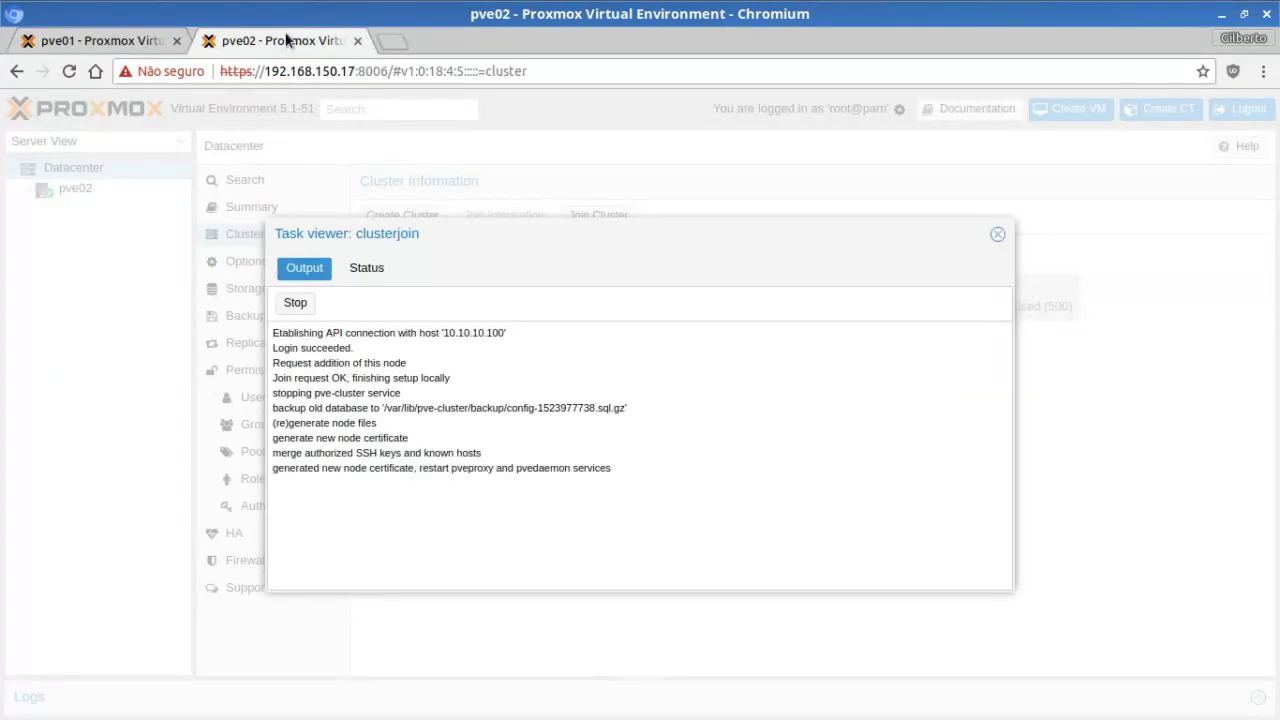
{"action": "triple_click", "coordinate": [500, 468]}
{"action": "left_click", "coordinate": [677, 533]}
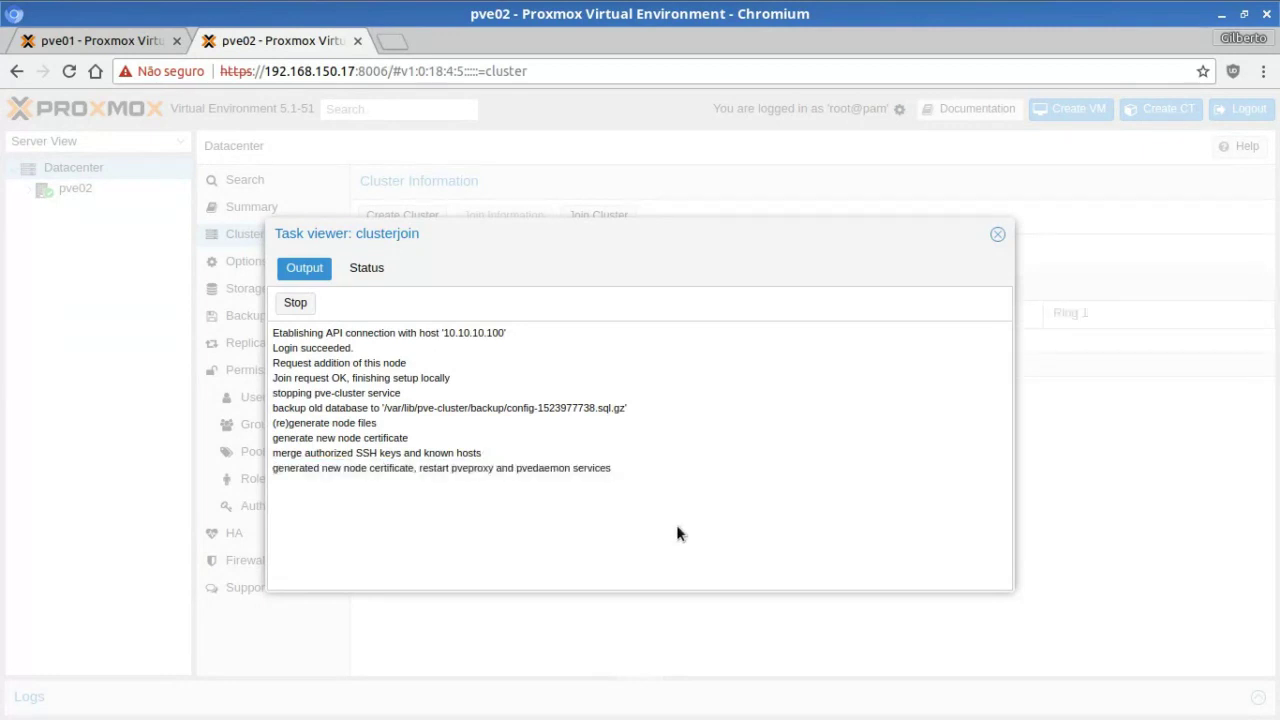
{"action": "left_click", "coordinate": [100, 41]}
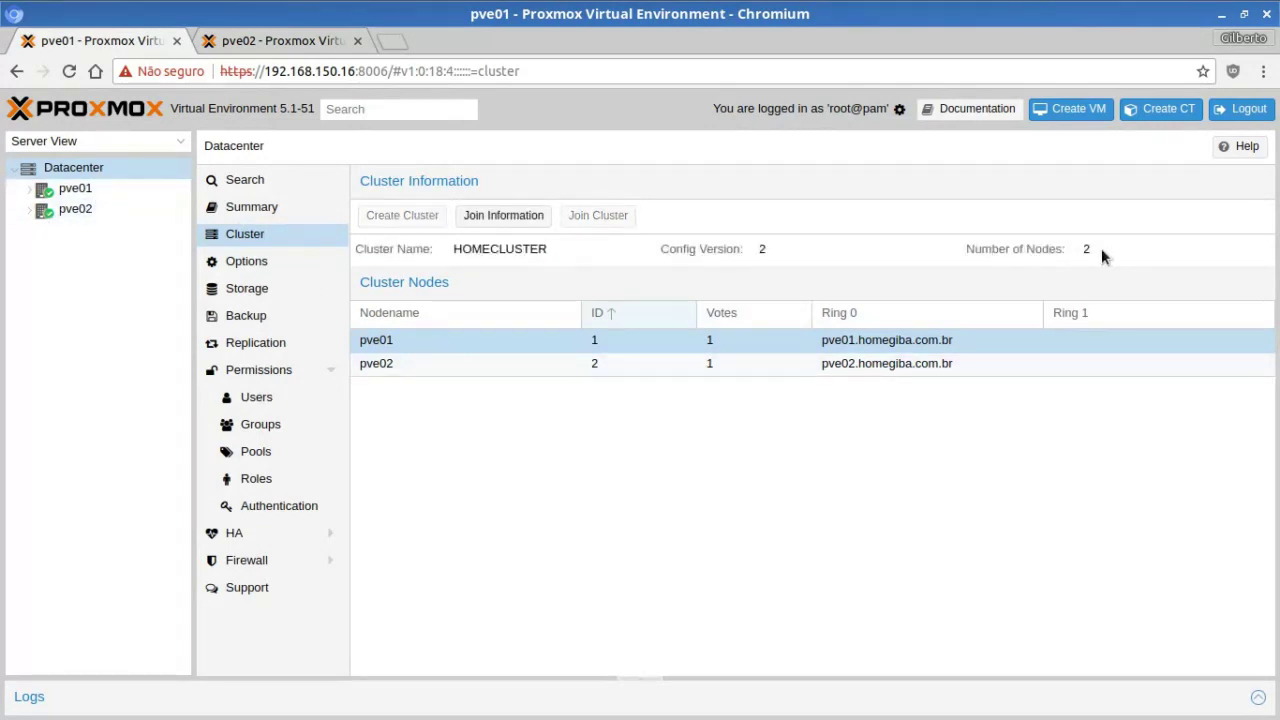
{"action": "left_click", "coordinate": [289, 45]}
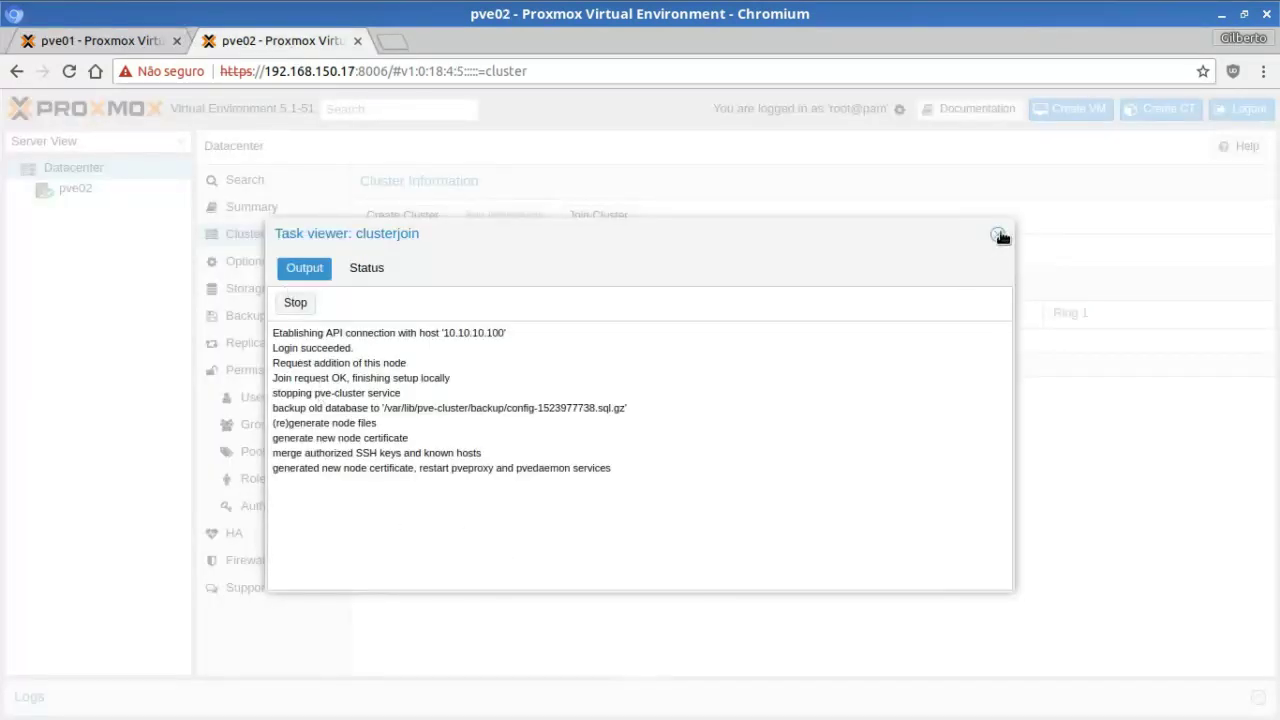
{"action": "left_click", "coordinate": [124, 47]}
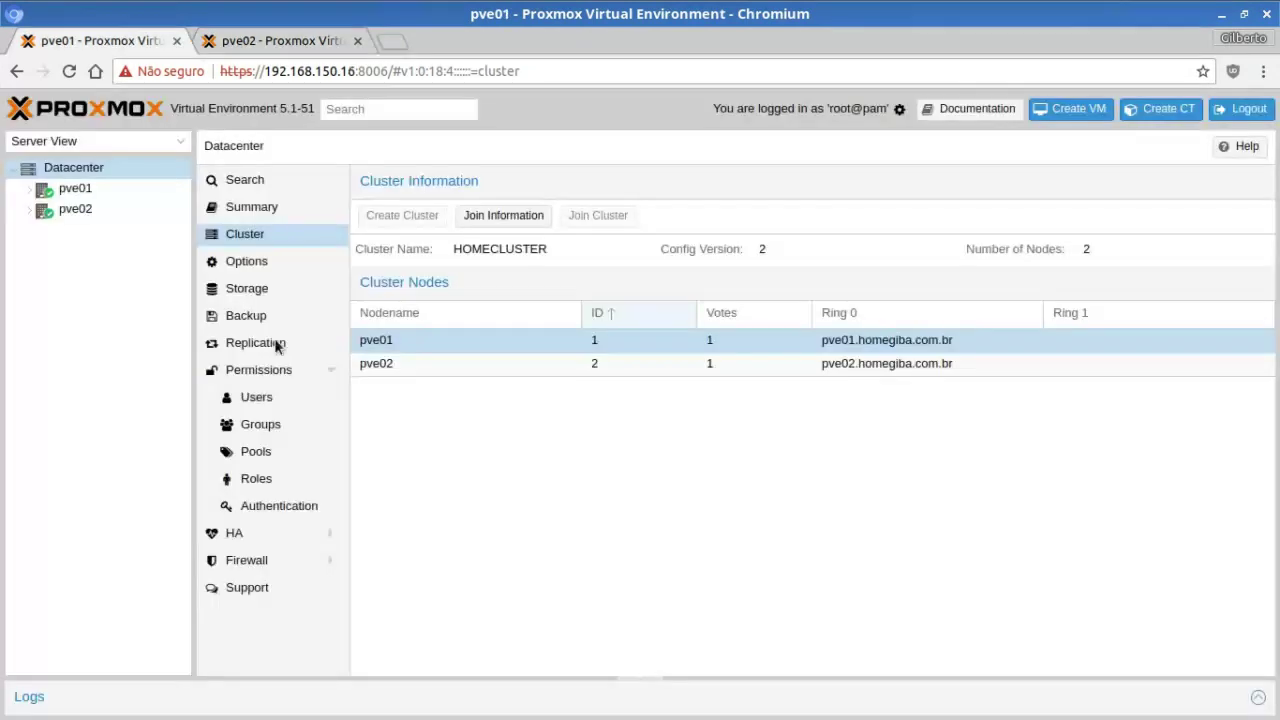
{"action": "left_click", "coordinate": [231, 50]}
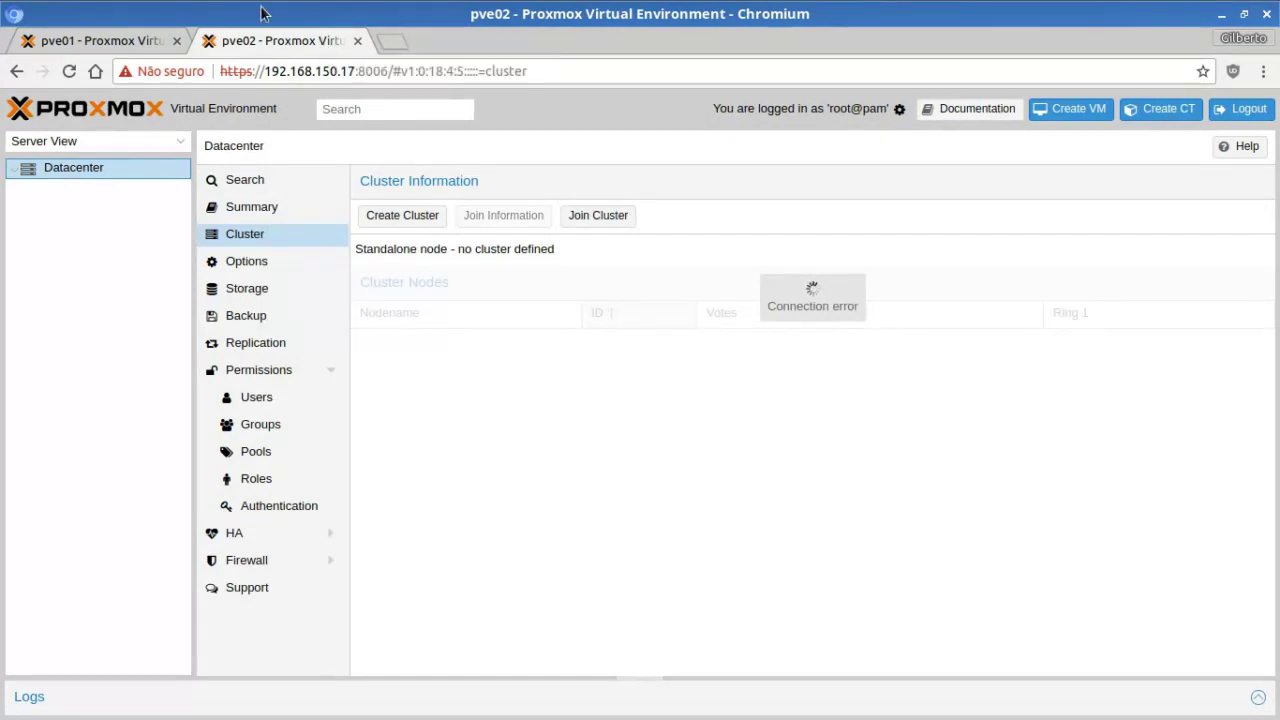
{"action": "left_click", "coordinate": [125, 45]}
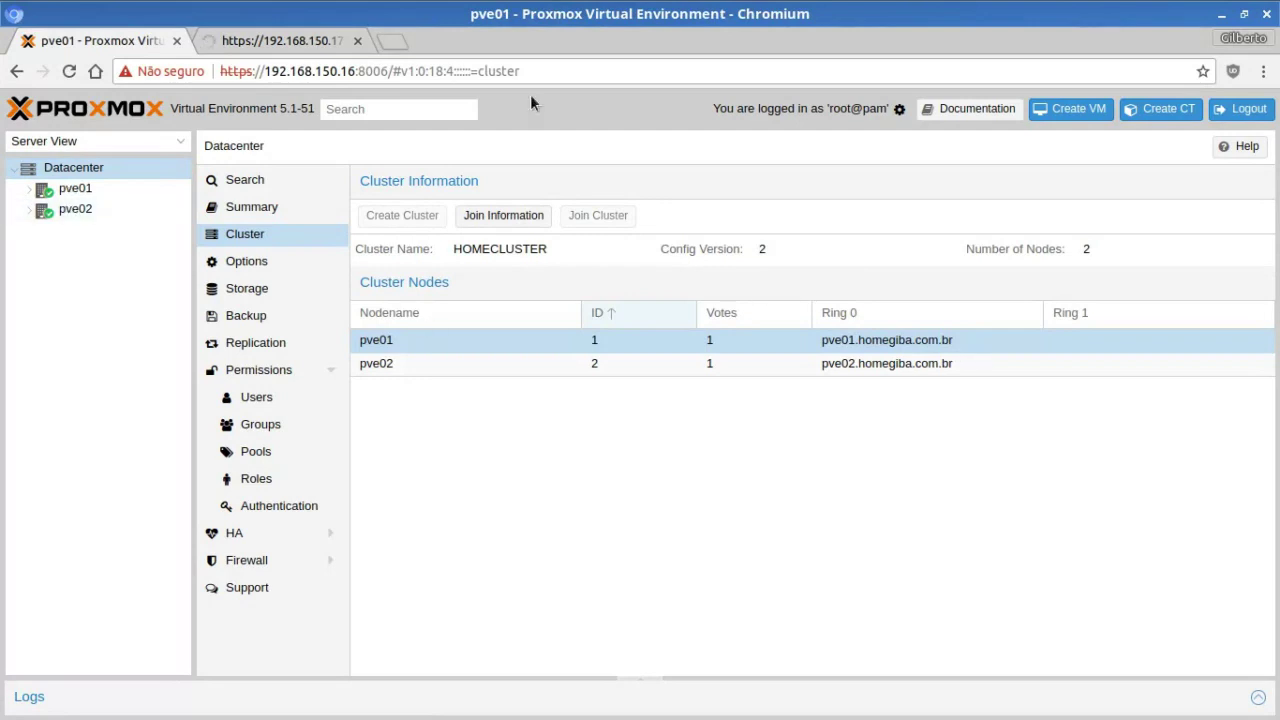
- Bypass the browser's certificate warning for 192.168.150.17 and continue to pve02's web interface
{"action": "left_click", "coordinate": [307, 41]}
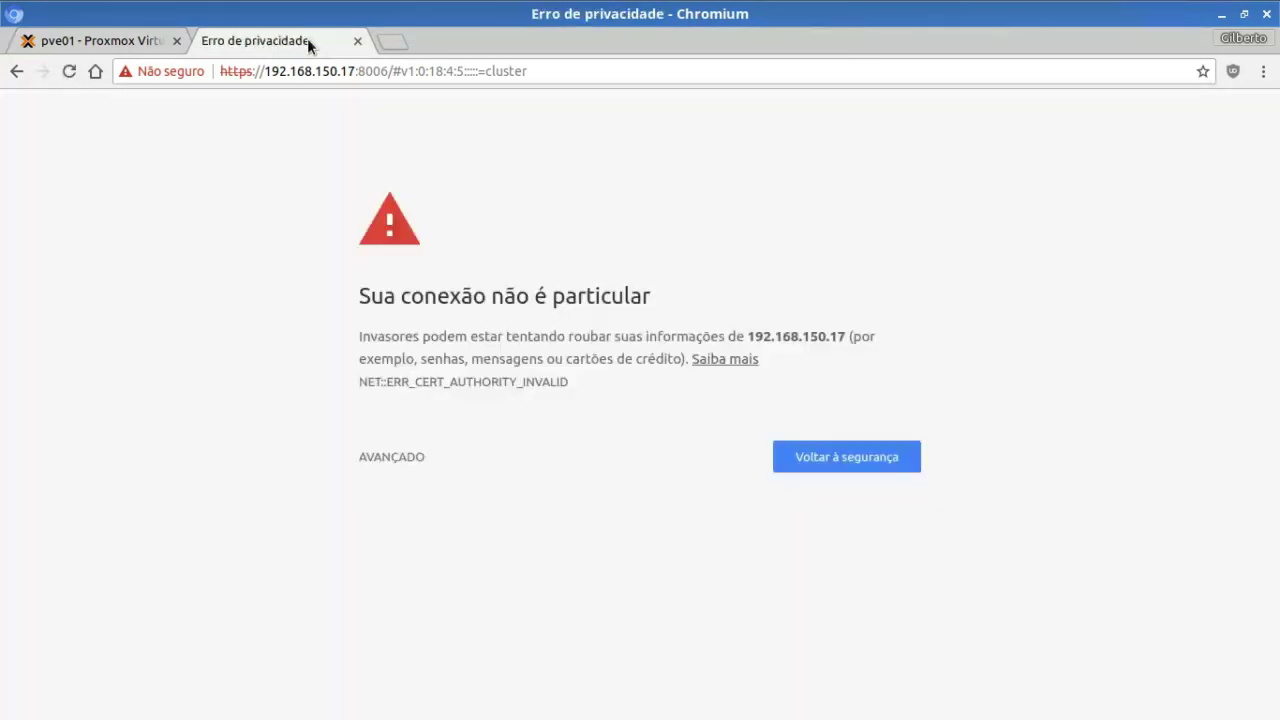
{"action": "left_click", "coordinate": [403, 466]}
{"action": "left_click", "coordinate": [412, 599]}
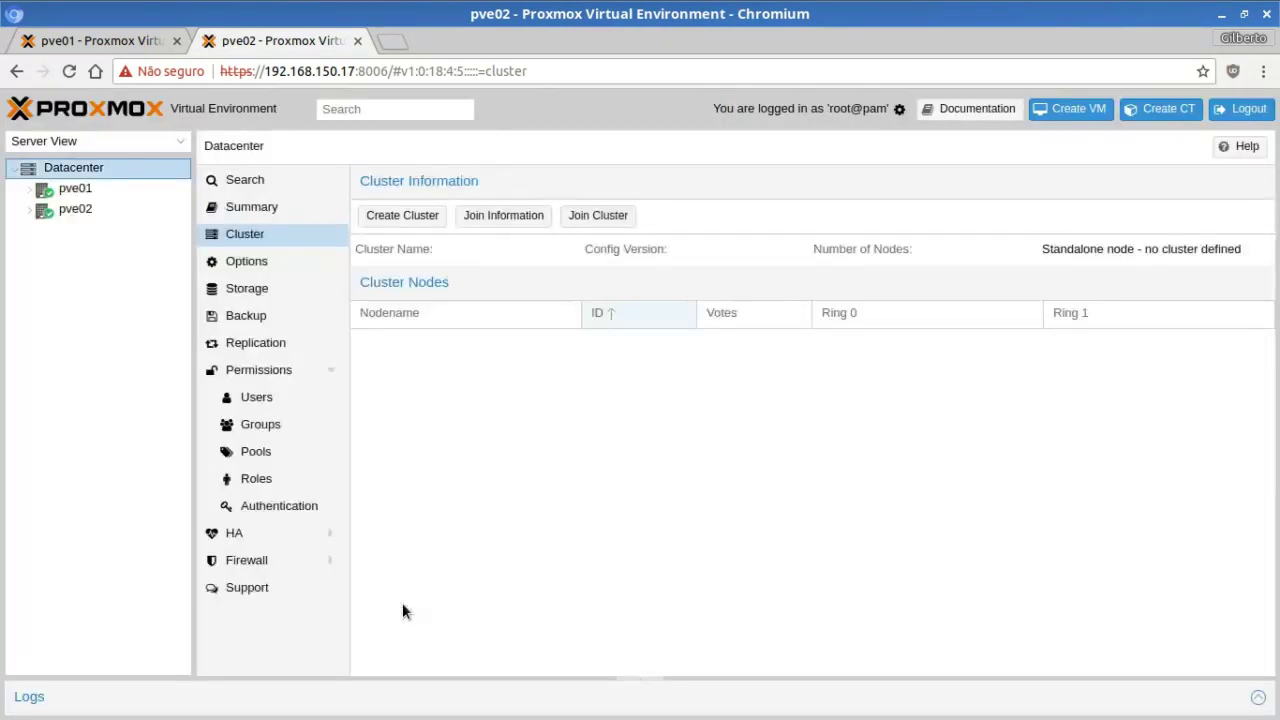
- Check the pve01 and pve02 entries in pve02's cluster node list and compare them with pve01's list
{"action": "left_click", "coordinate": [413, 341]}
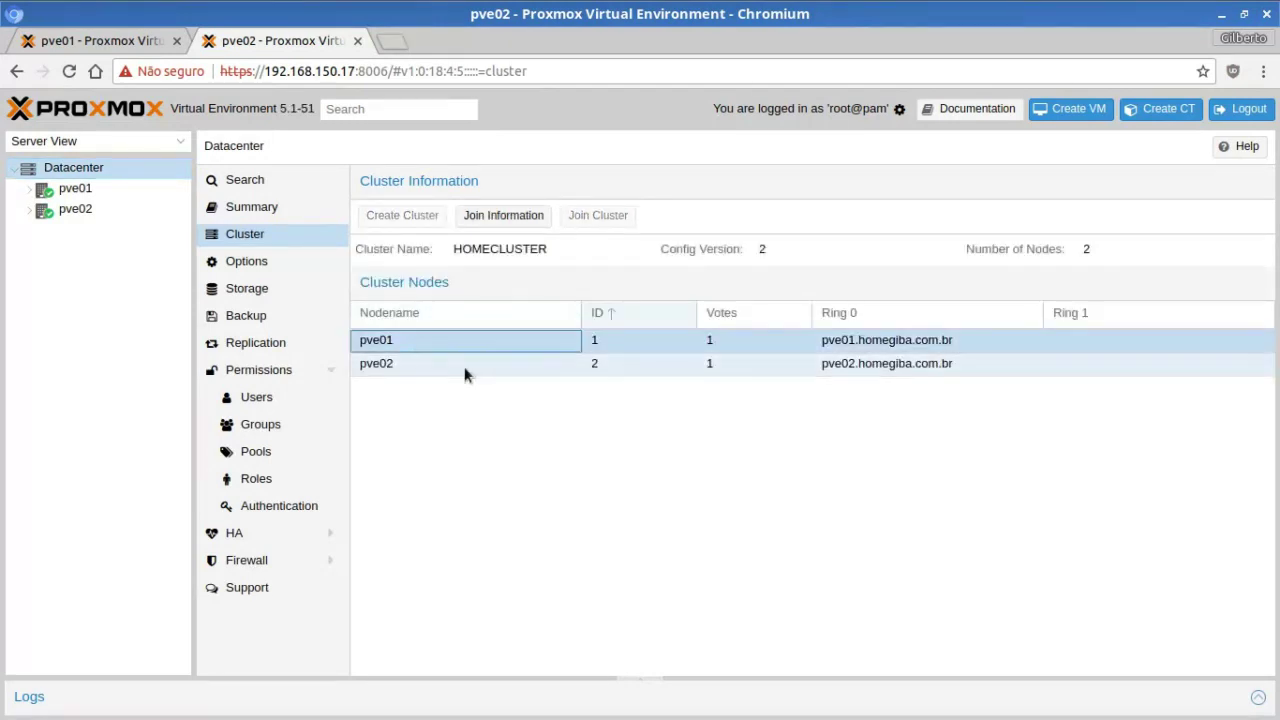
{"action": "left_click", "coordinate": [514, 372]}
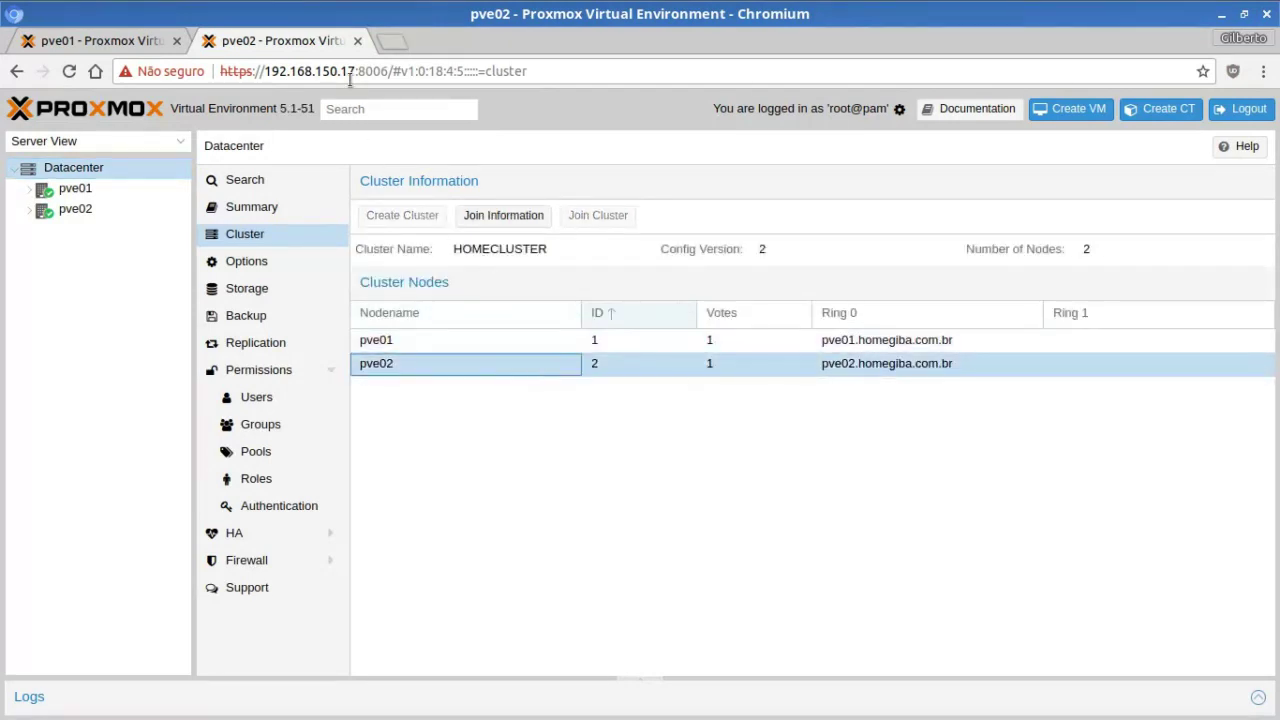
{"action": "left_click", "coordinate": [131, 40]}
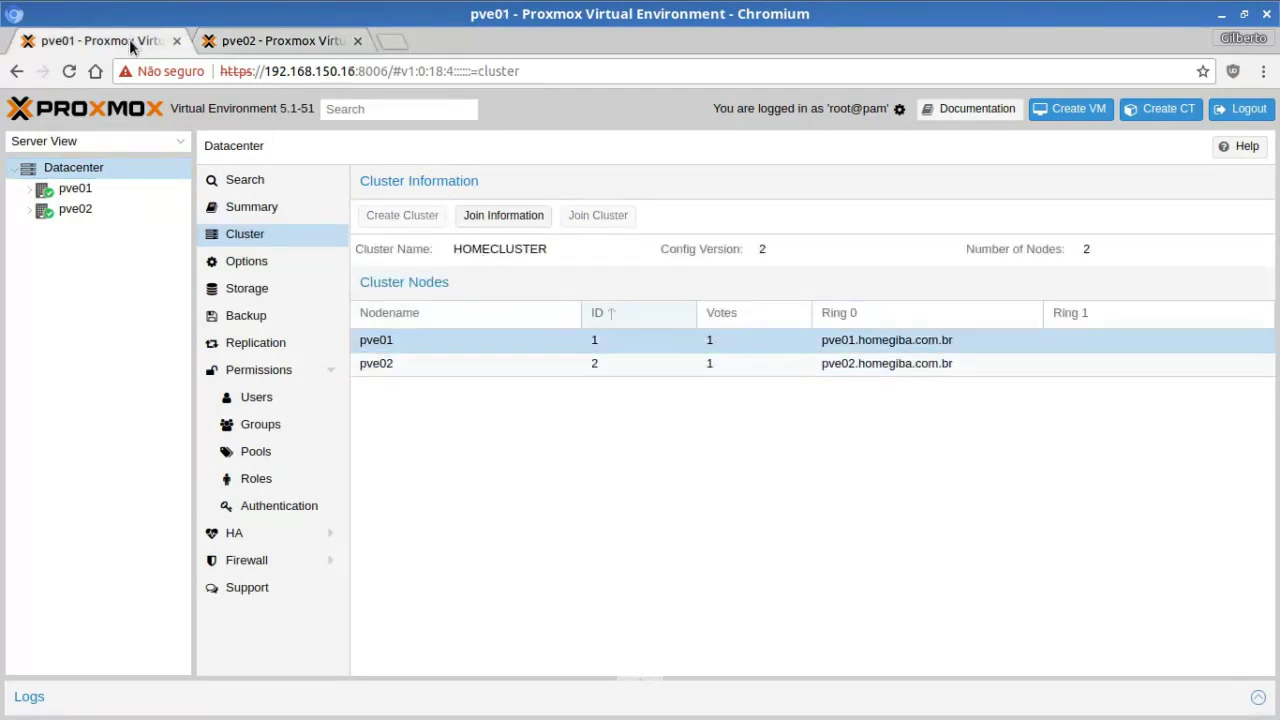
- Expand pve01 and pve02 in the server tree and start a new CIFS storage definition for the datacenter
{"action": "left_click", "coordinate": [28, 188]}
{"action": "left_click", "coordinate": [28, 256]}
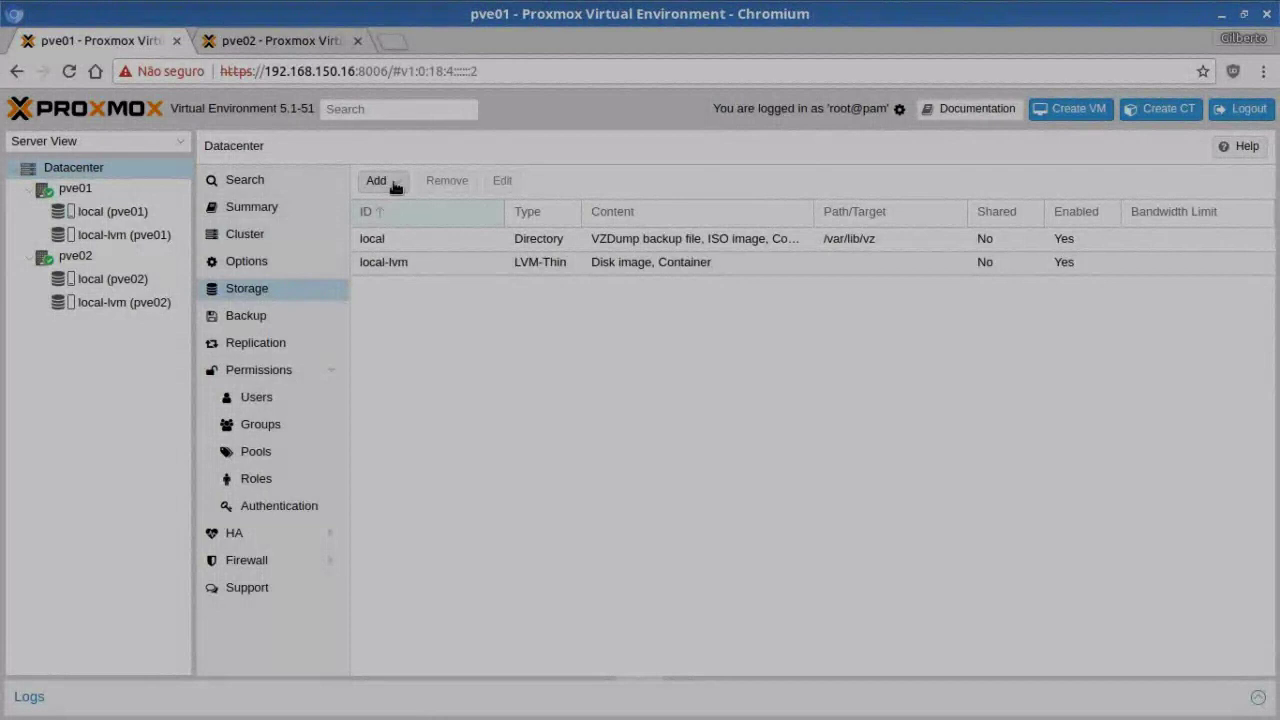
{"action": "left_click", "coordinate": [393, 184]}
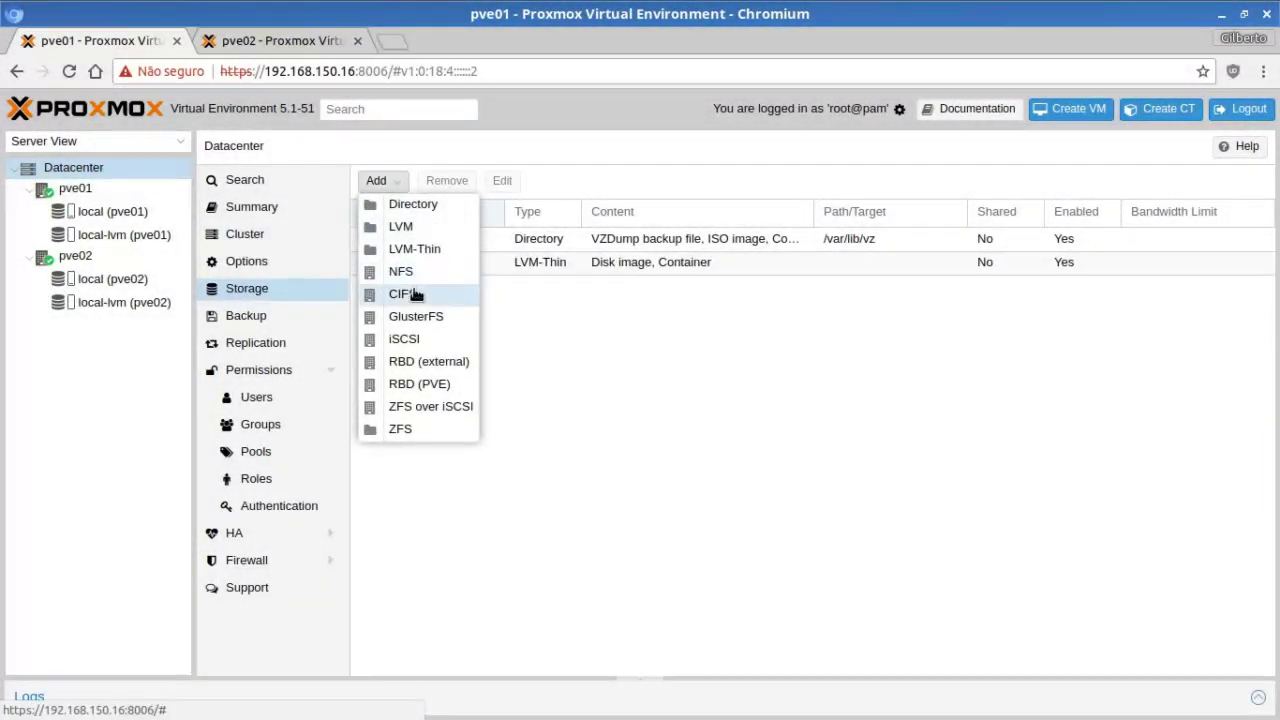
{"action": "left_click", "coordinate": [415, 294]}
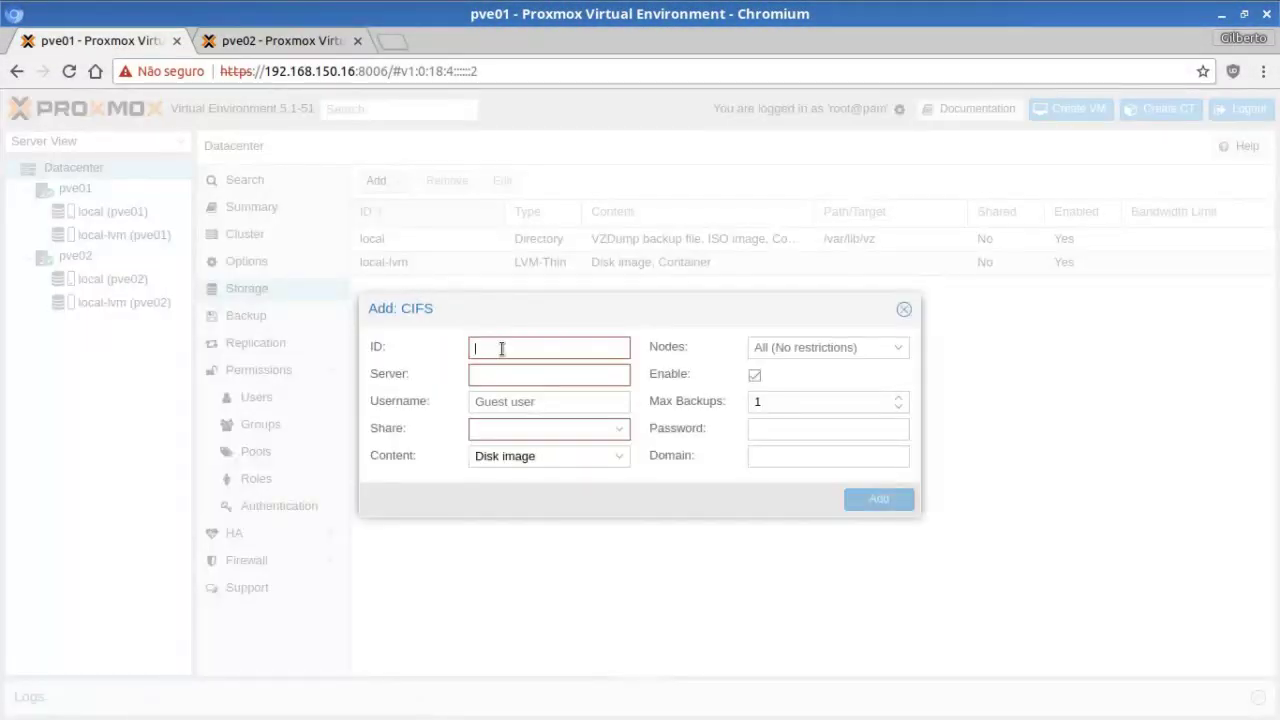
- Set the CIFS storage's ID to STG-SMB01, its server to 192.168.150.11 and its share to bkp
{"action": "type", "text": "STG"}
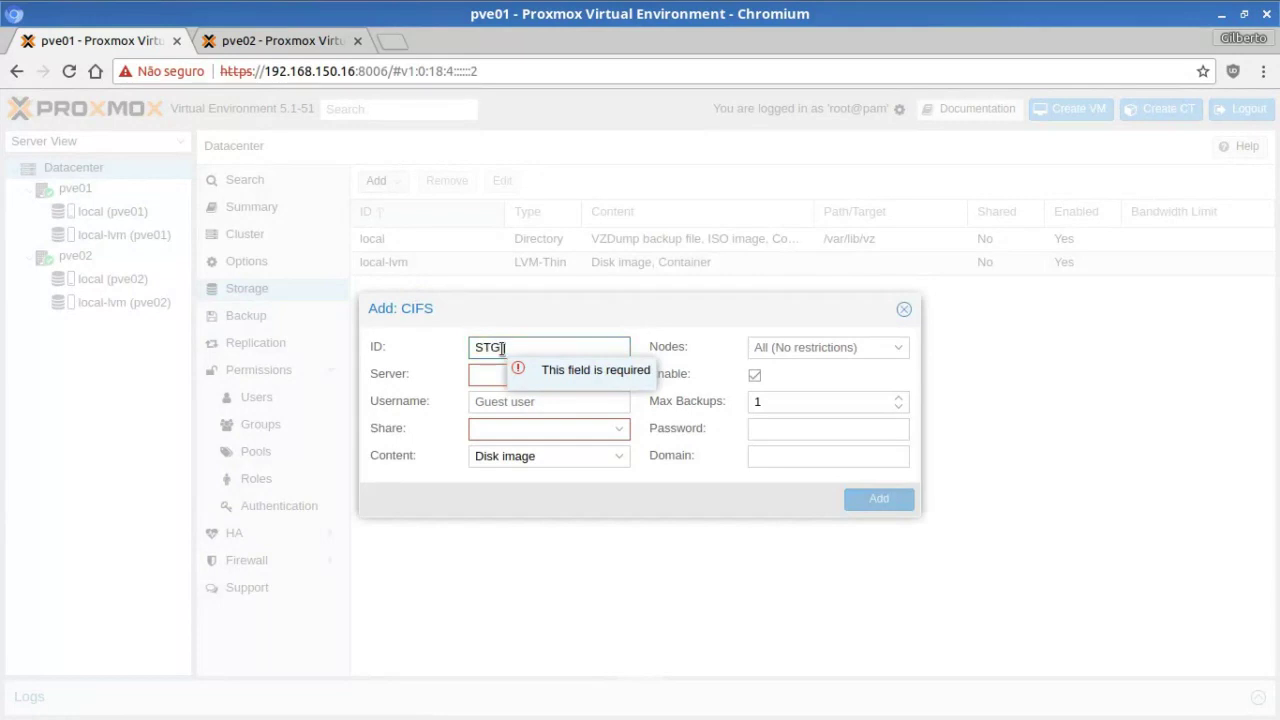
{"action": "type", "text": "SMB0"}
{"action": "type", "text": "192"}
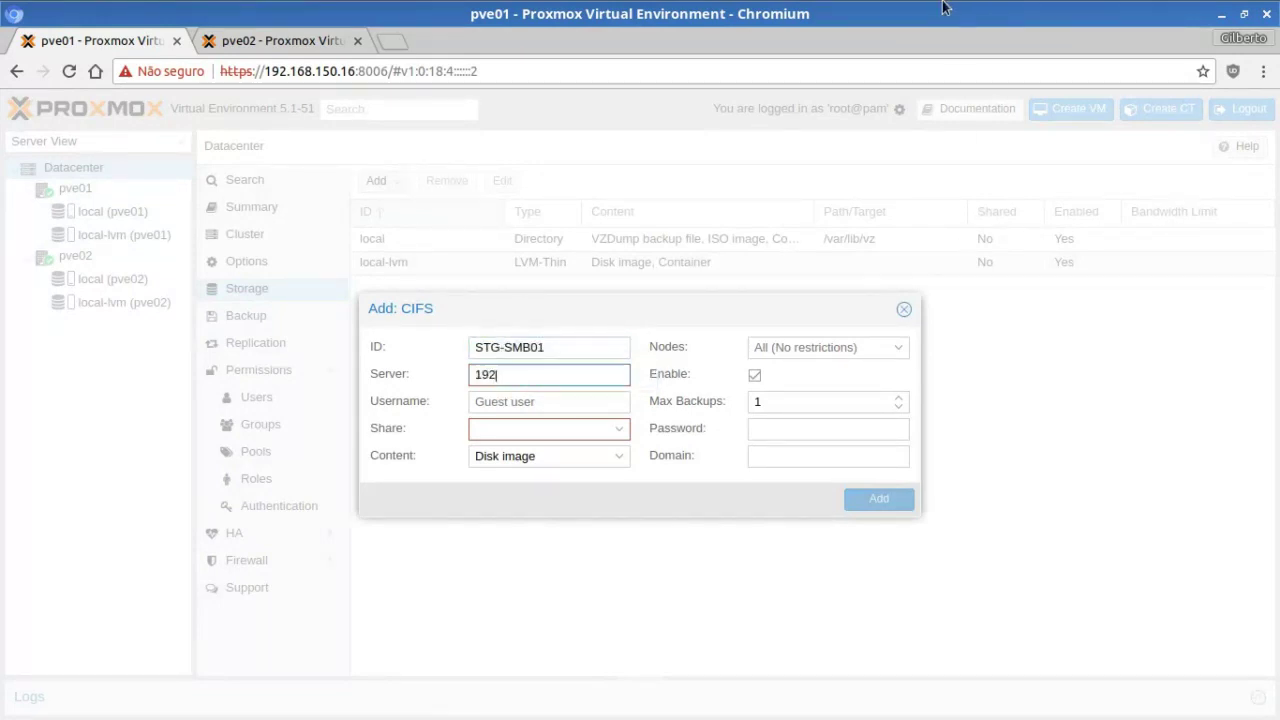
{"action": "type", "text": ".168.150.11"}
{"action": "left_click", "coordinate": [621, 430]}
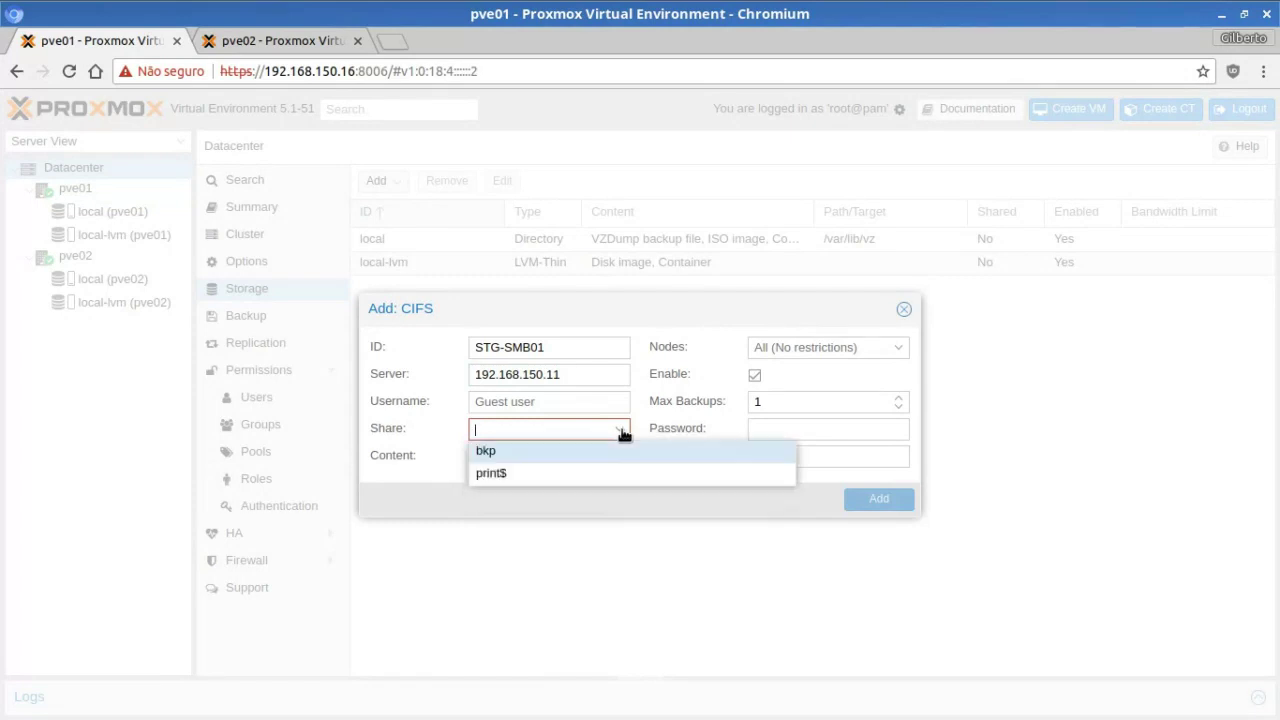
{"action": "left_click", "coordinate": [549, 453]}
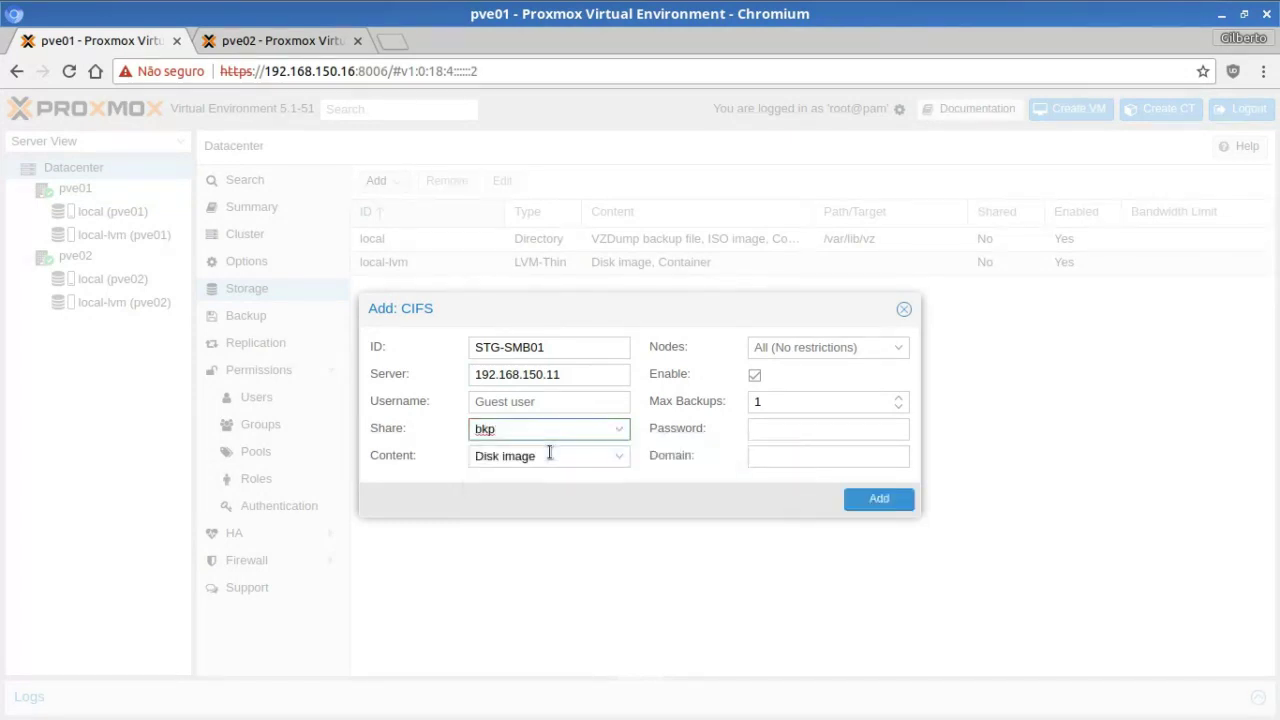
- Set the storage's content to Disk image, ISO image, Container template, VZDump backup file and Container
{"action": "left_click", "coordinate": [549, 453]}
{"action": "left_click", "coordinate": [549, 499]}
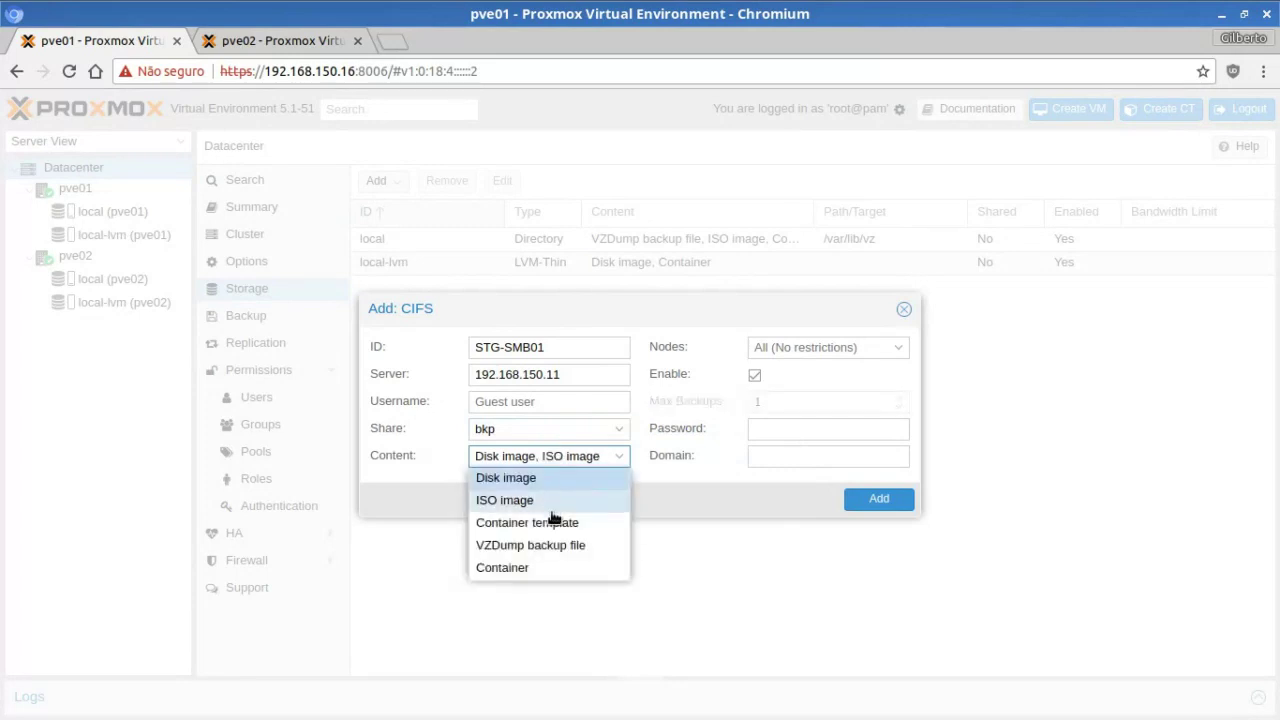
{"action": "left_click", "coordinate": [553, 500]}
{"action": "left_click", "coordinate": [553, 522]}
{"action": "left_click", "coordinate": [550, 500]}
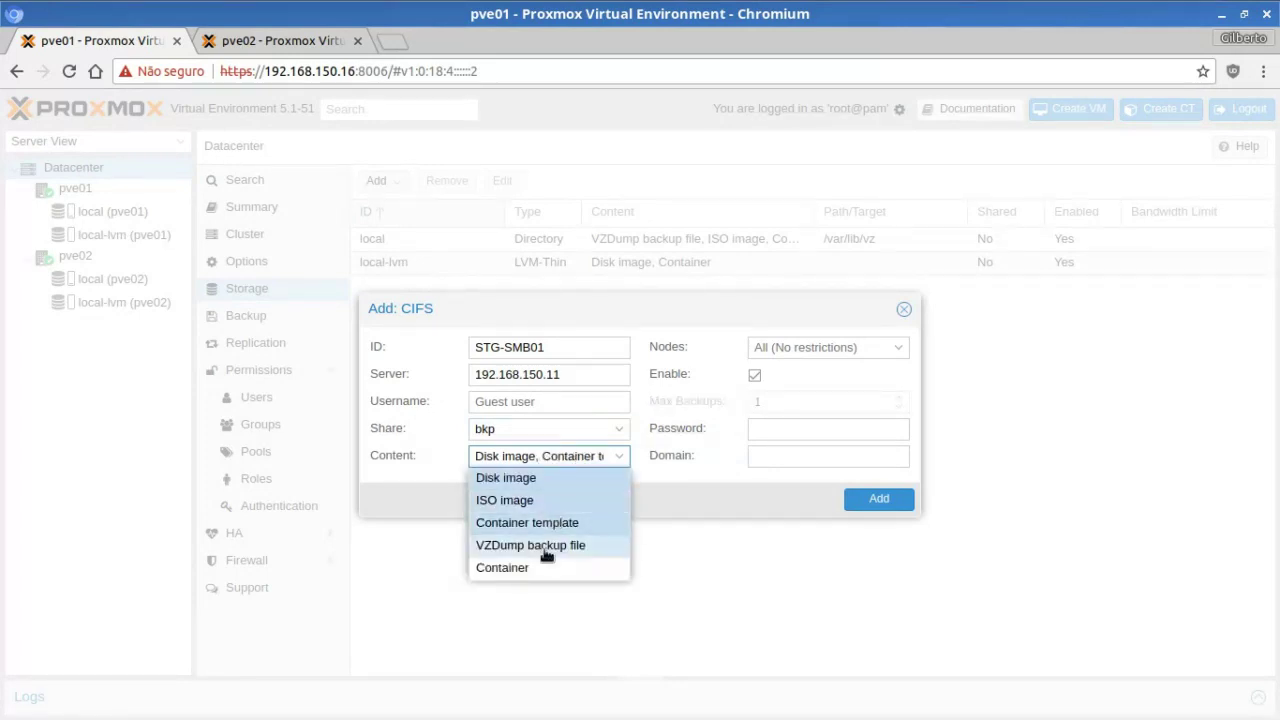
{"action": "left_click", "coordinate": [547, 547]}
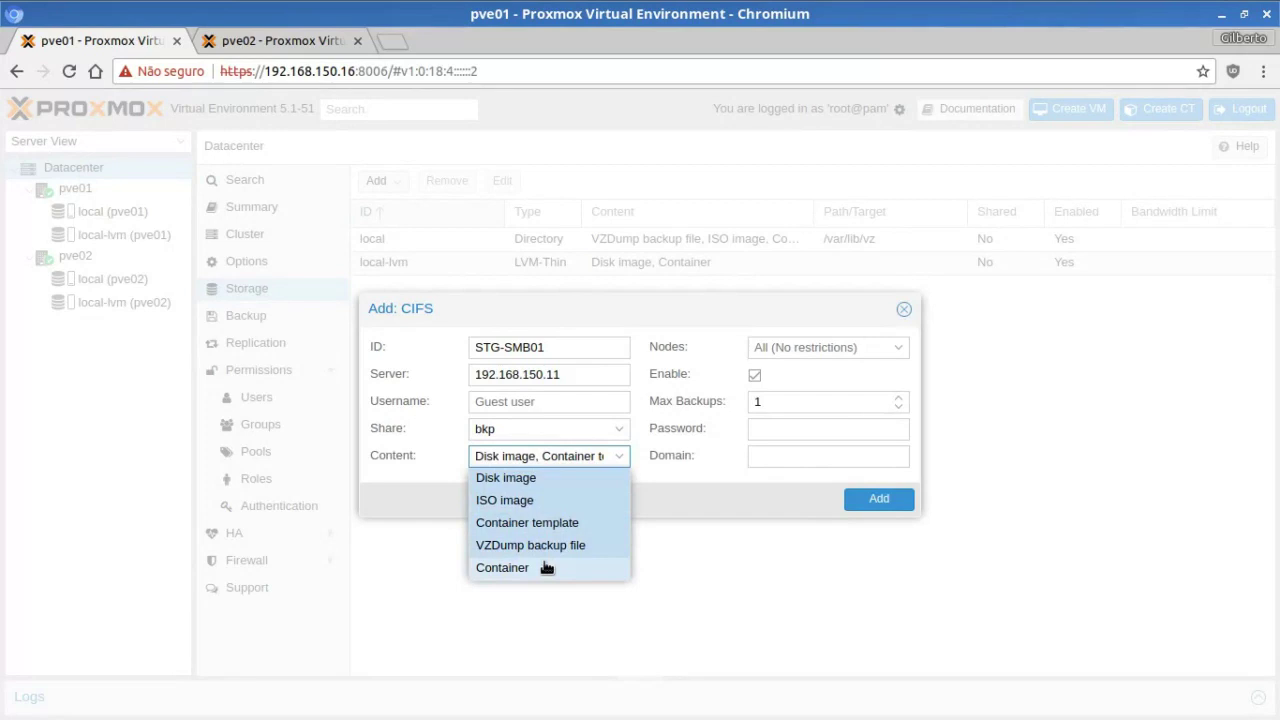
{"action": "left_click", "coordinate": [620, 567]}
{"action": "left_click", "coordinate": [709, 473]}
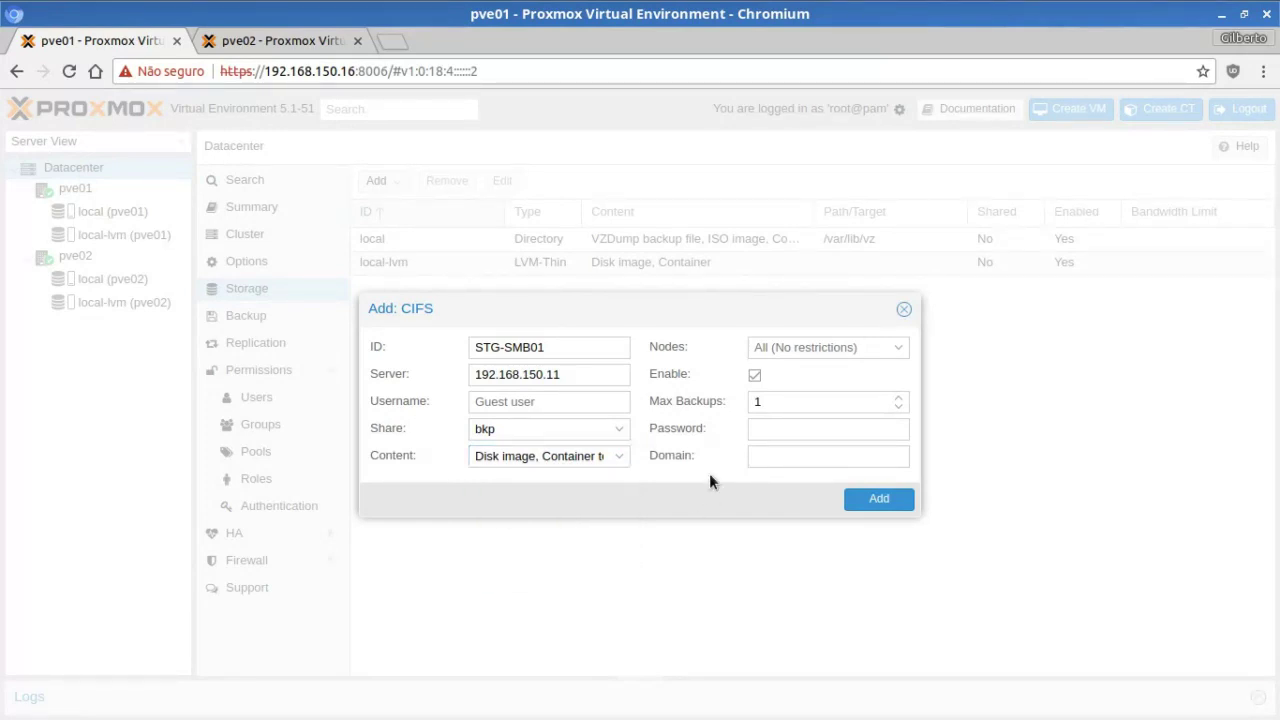
- Add the CIFS storage to the cluster and open its STG-SMB01 entry under pve01
{"action": "left_click", "coordinate": [884, 499]}
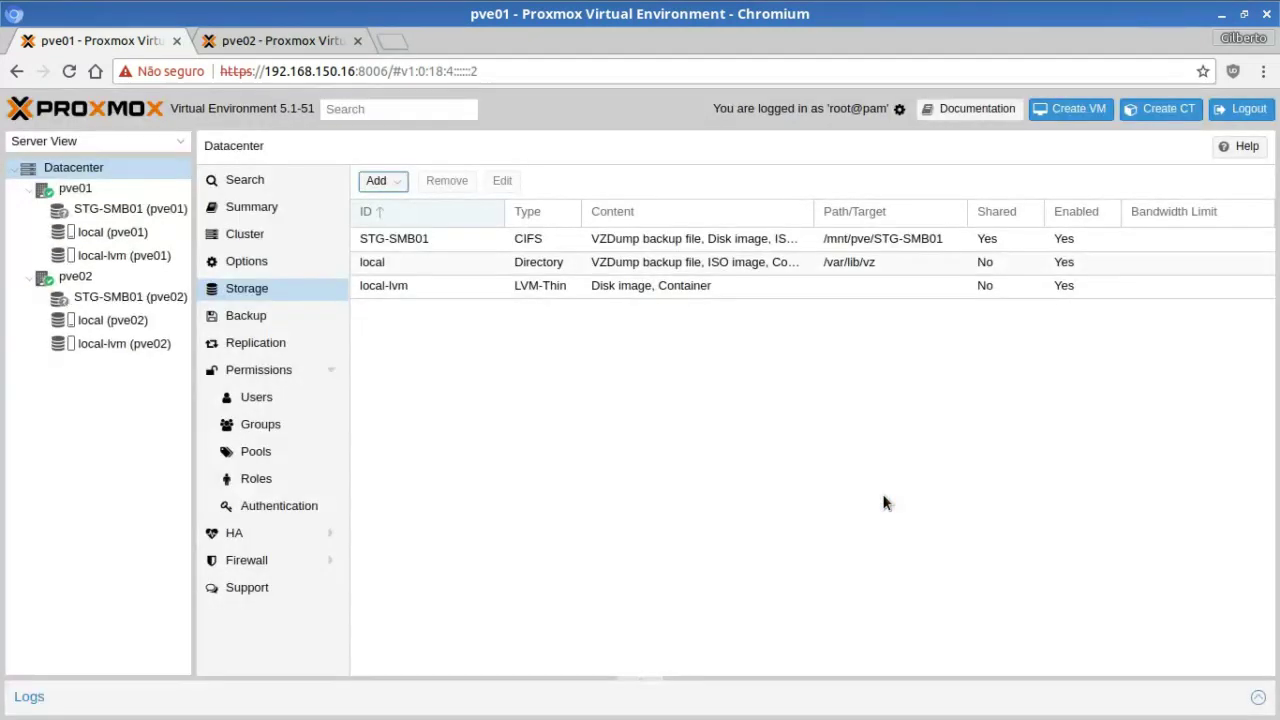
{"action": "left_click", "coordinate": [105, 212]}
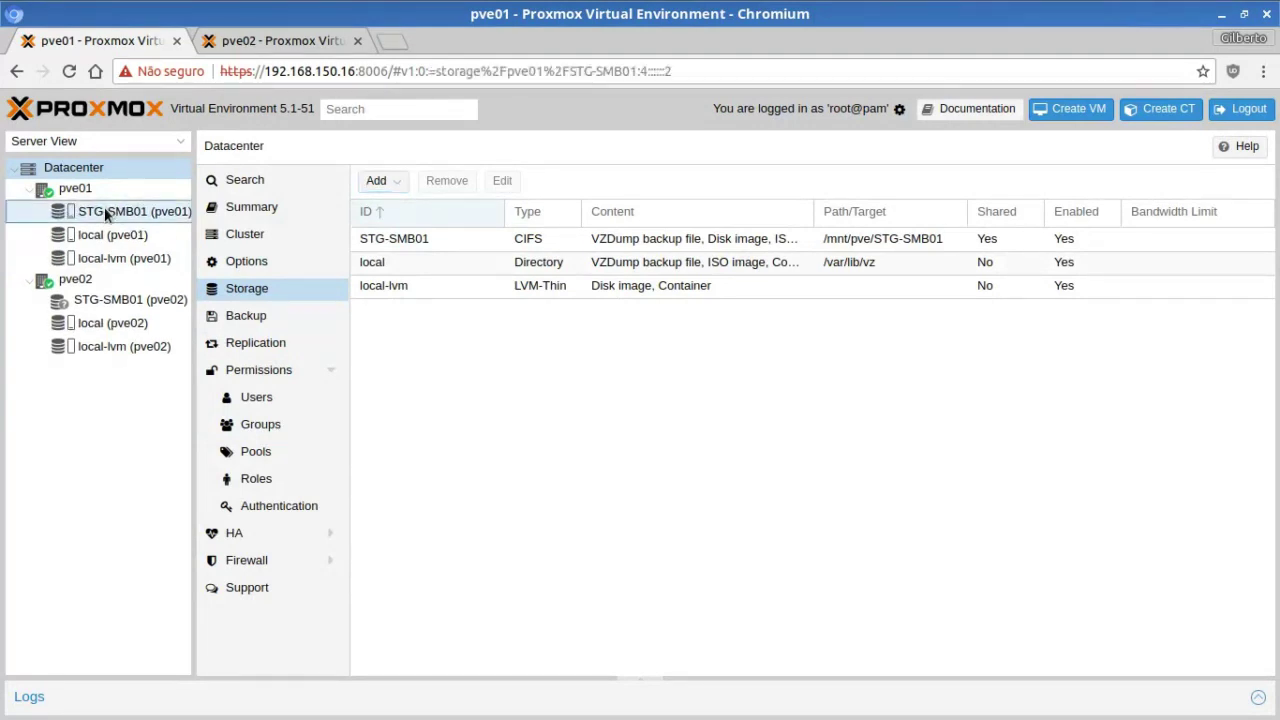
{"action": "left_click", "coordinate": [105, 212]}
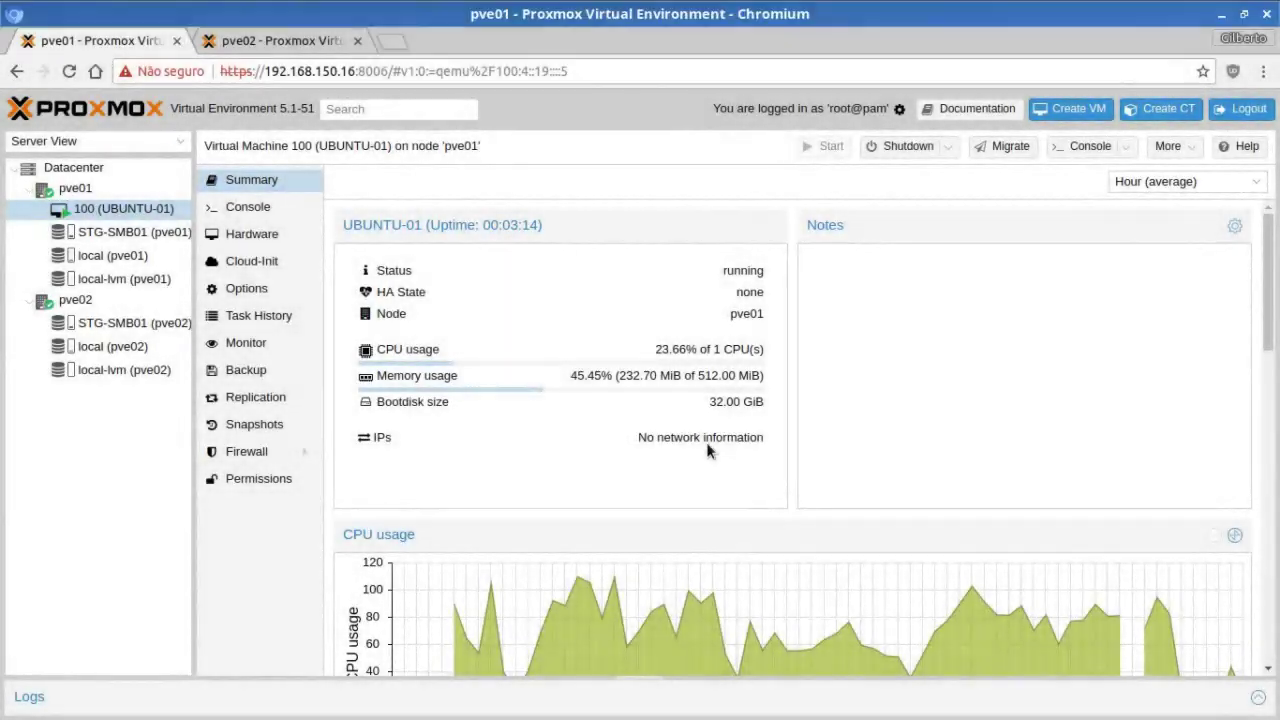
- Examine the IPs entry in the summary of virtual machine 100 (UBUNTU-01) on pve01
{"action": "triple_click", "coordinate": [706, 442]}
{"action": "left_click", "coordinate": [324, 448]}
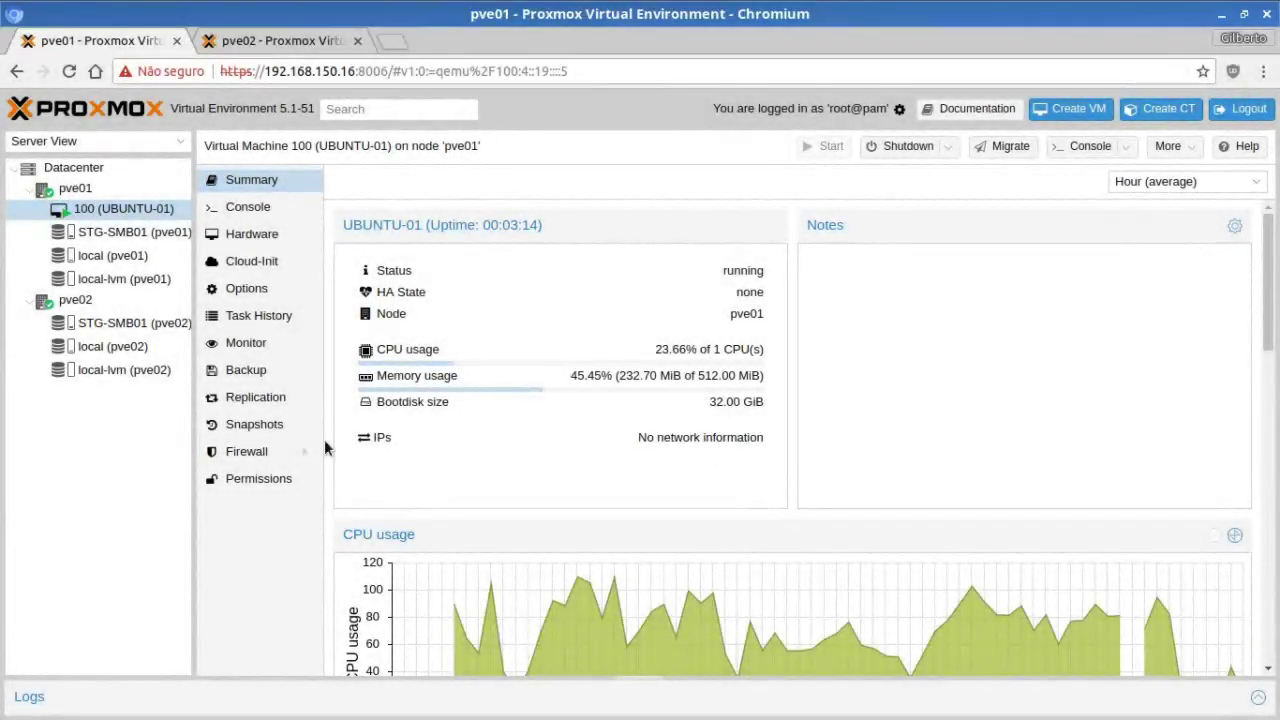
{"action": "left_click_drag", "start_coordinate": [374, 438], "coordinate": [389, 445]}
{"action": "left_click", "coordinate": [405, 448]}
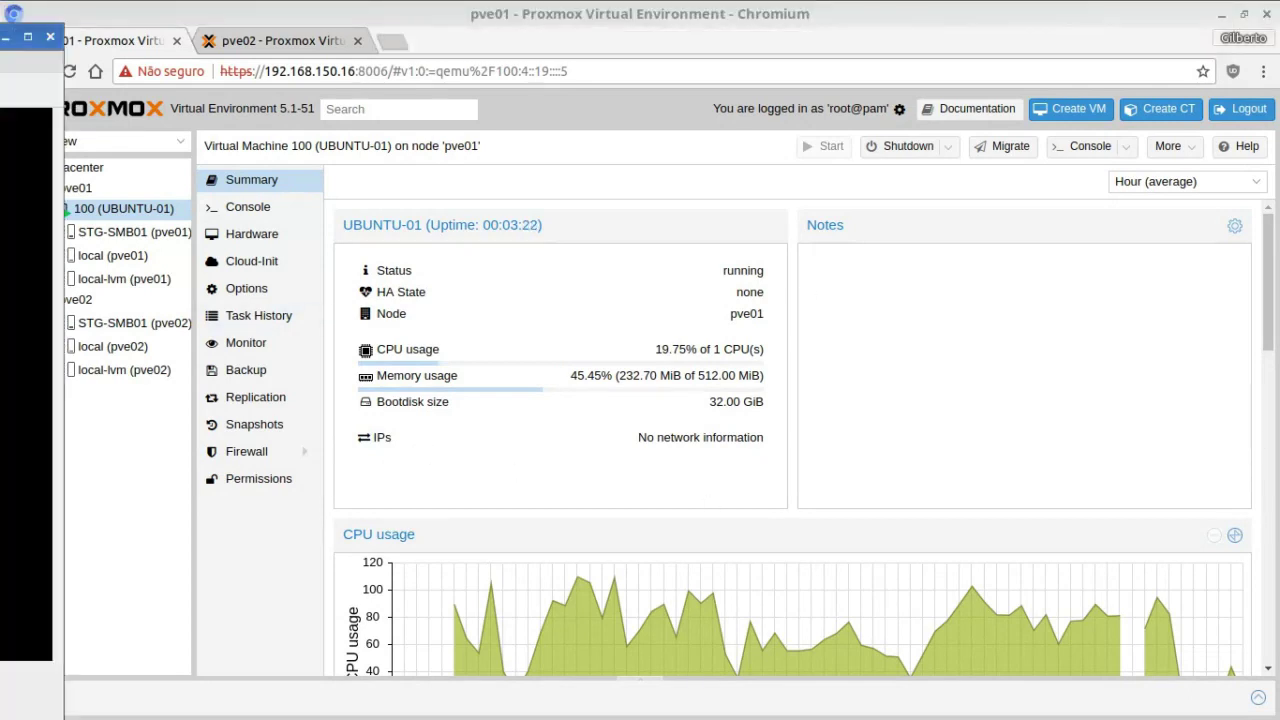
- Bring up and maximize the terminal connected to the Ubuntu VM, and open a root shell with sudo -s and the account password
{"action": "left_click_drag", "start_coordinate": [2, 42], "coordinate": [578, 42]}
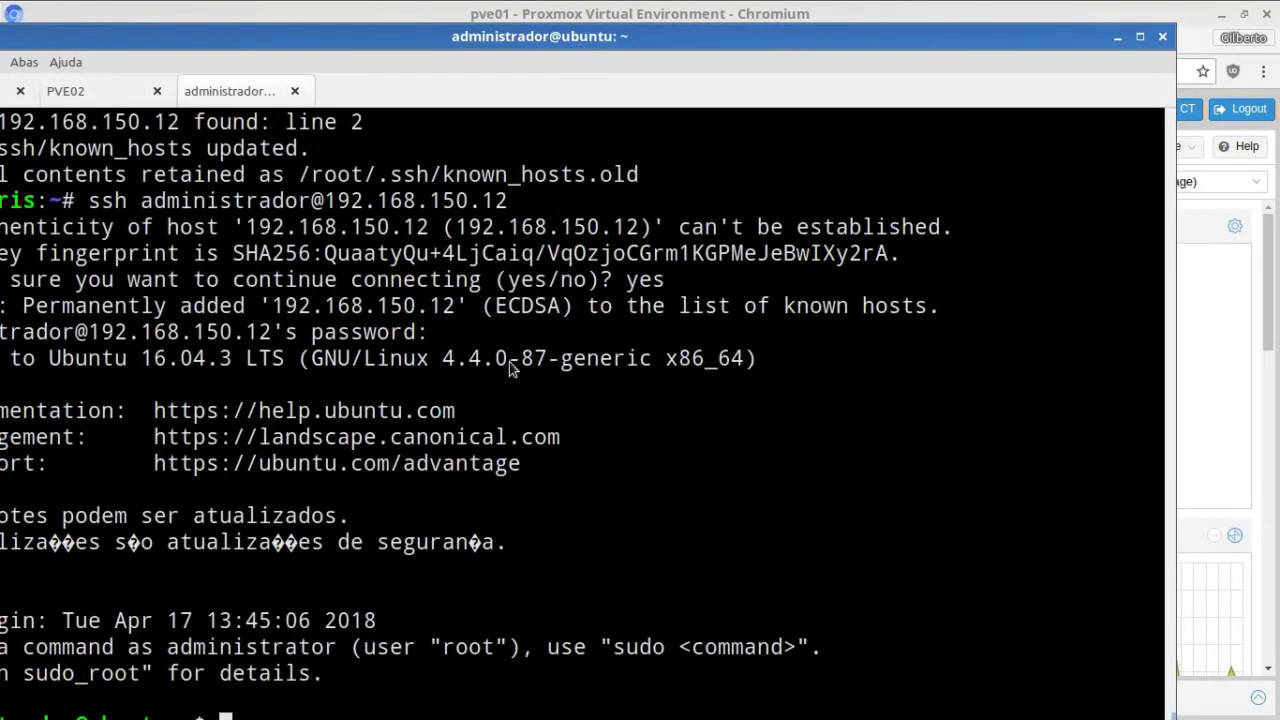
{"action": "key", "text": "super+Up"}
{"action": "type", "text": "sudo 0s"}
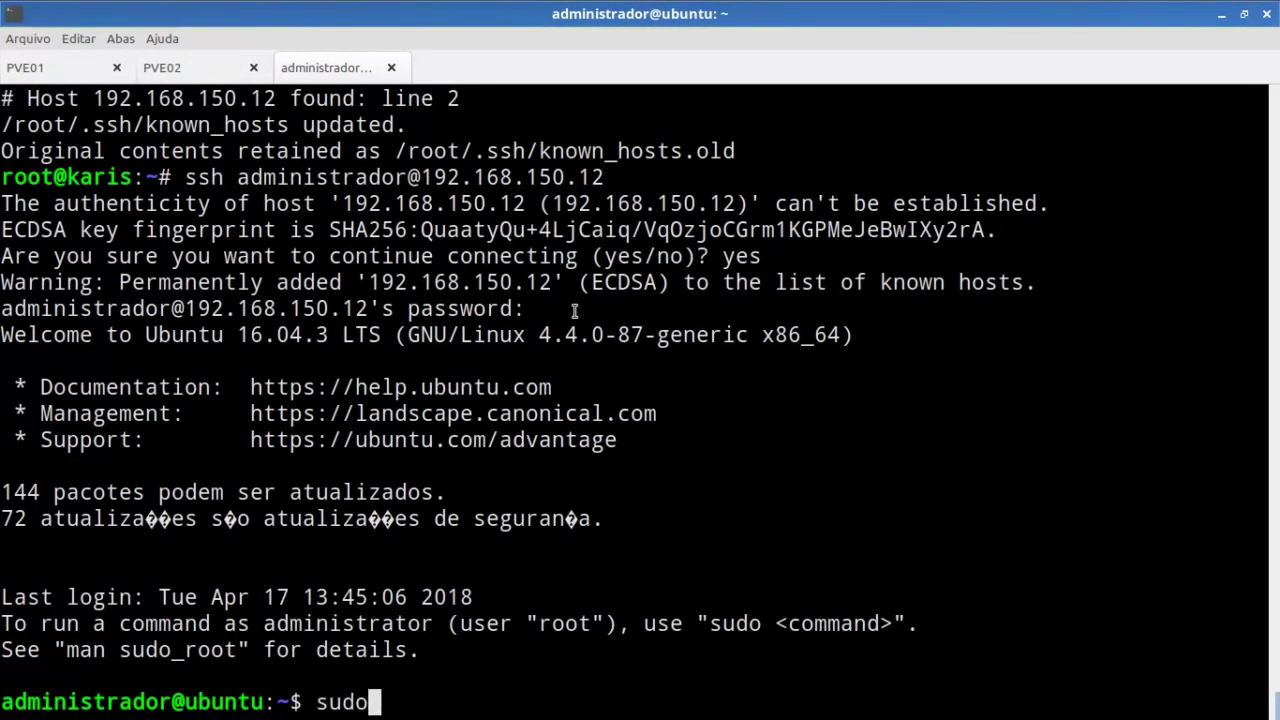
{"action": "key", "text": "BackSpace"}
{"action": "key", "text": "BackSpace"}
{"action": "type", "text": "-s"}
{"action": "key", "text": "Return"}
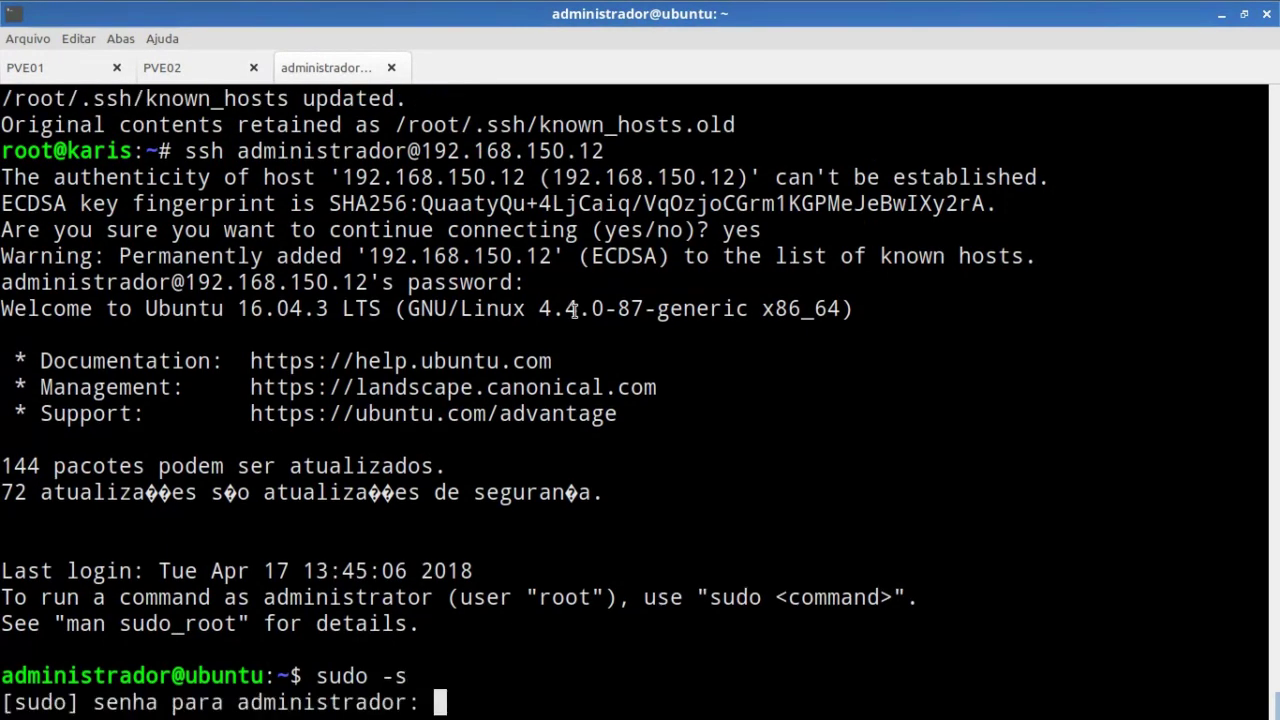
{"action": "key", "text": "Return"}
- Refresh the Ubuntu VM's package lists with apt update
{"action": "type", "text": "ap"}
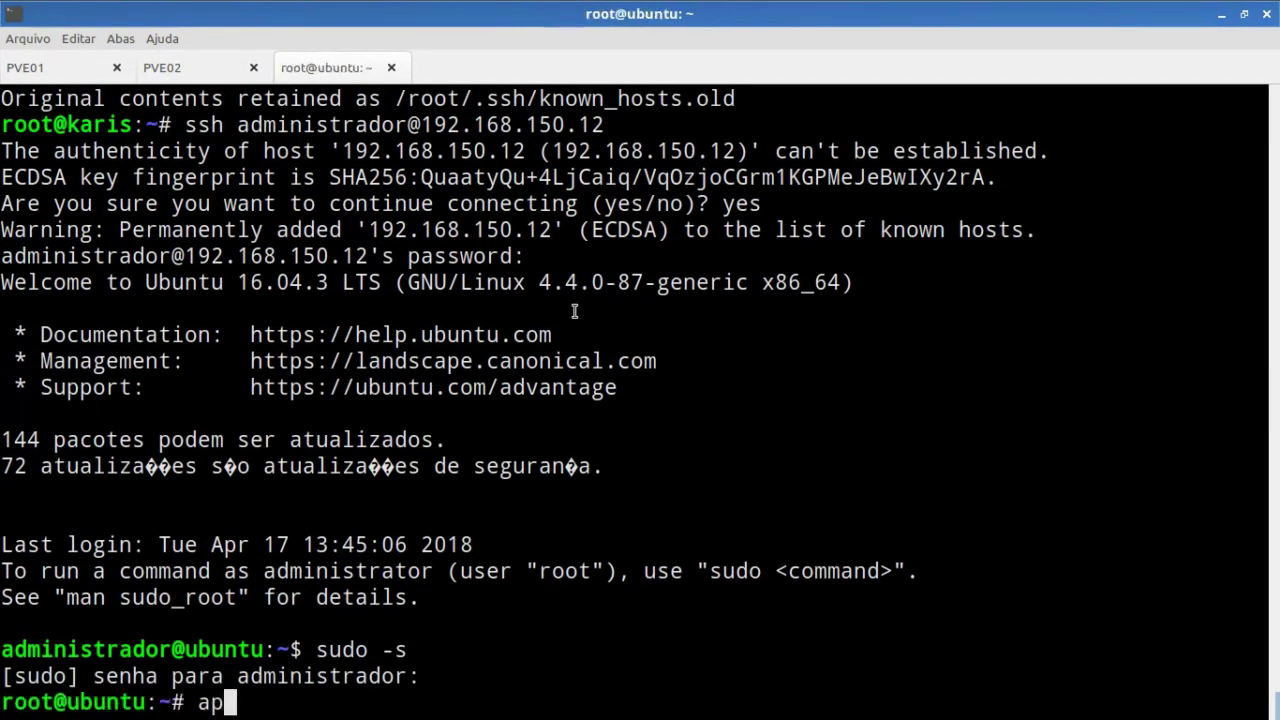
{"action": "type", "text": "t update"}
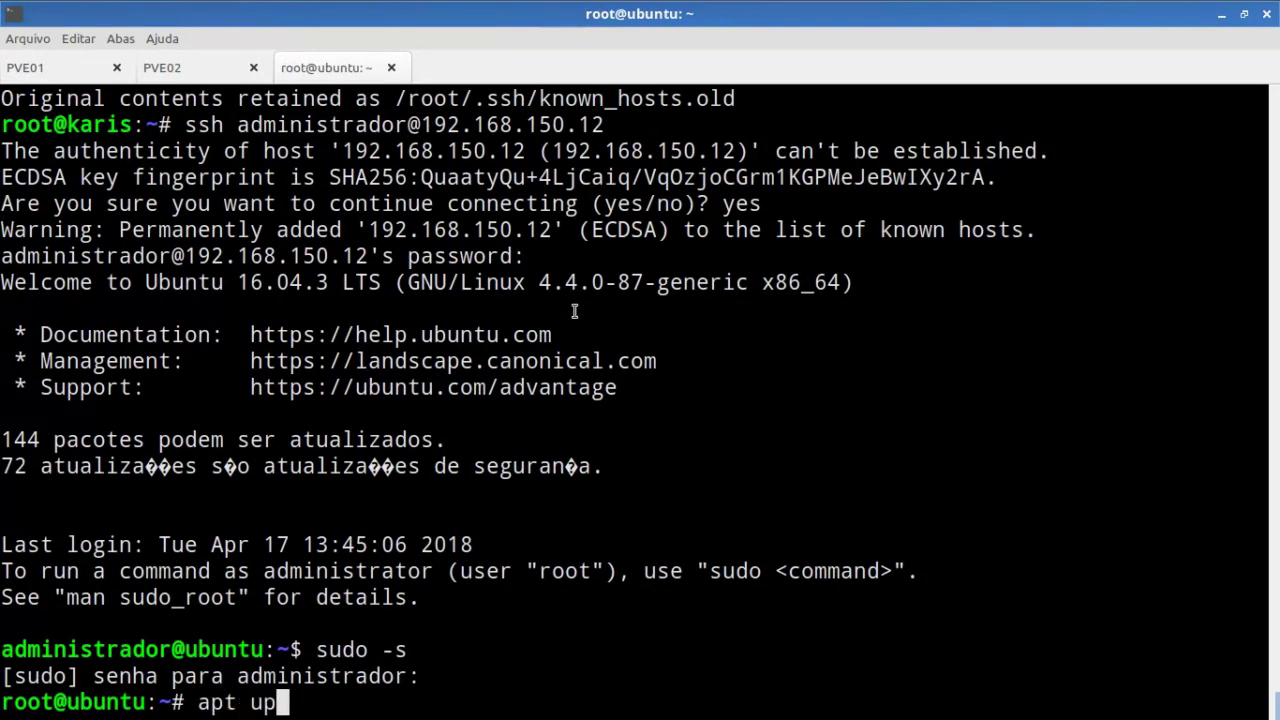
{"action": "key", "text": "Return"}
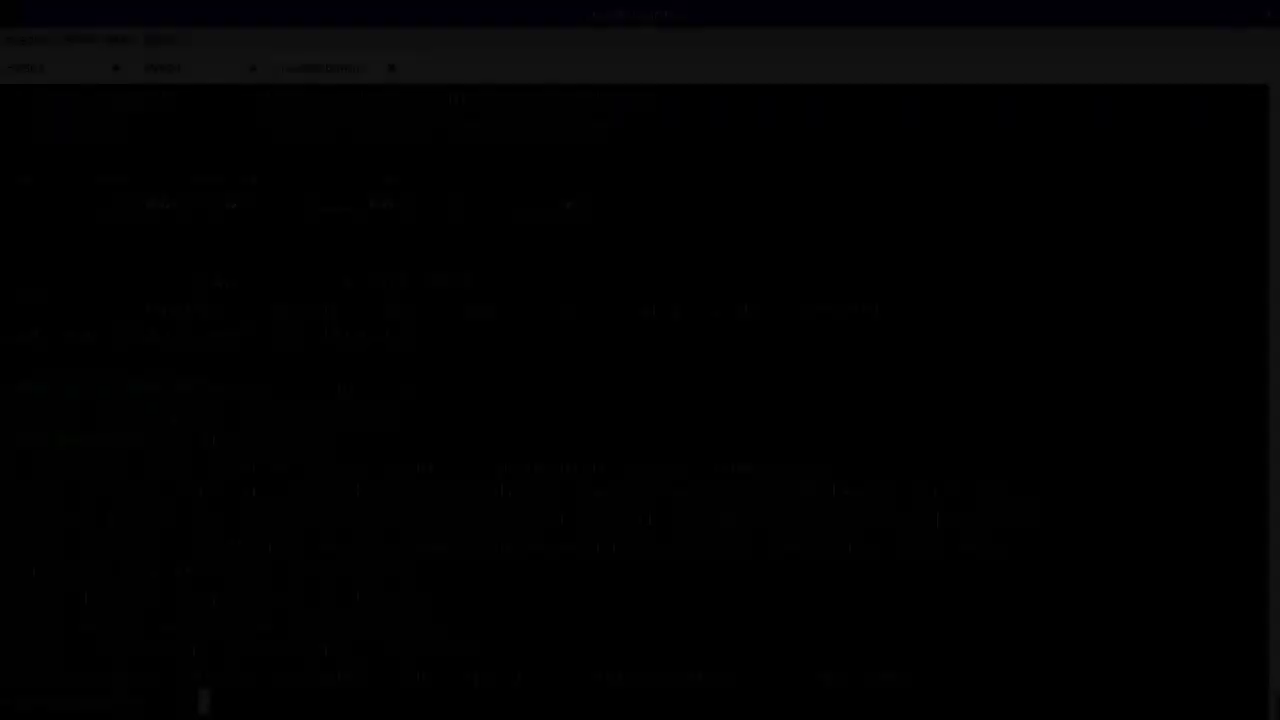
- Begin an apt install command and list the available packages whose names start with qemu
{"action": "type", "text": "apt ins"}
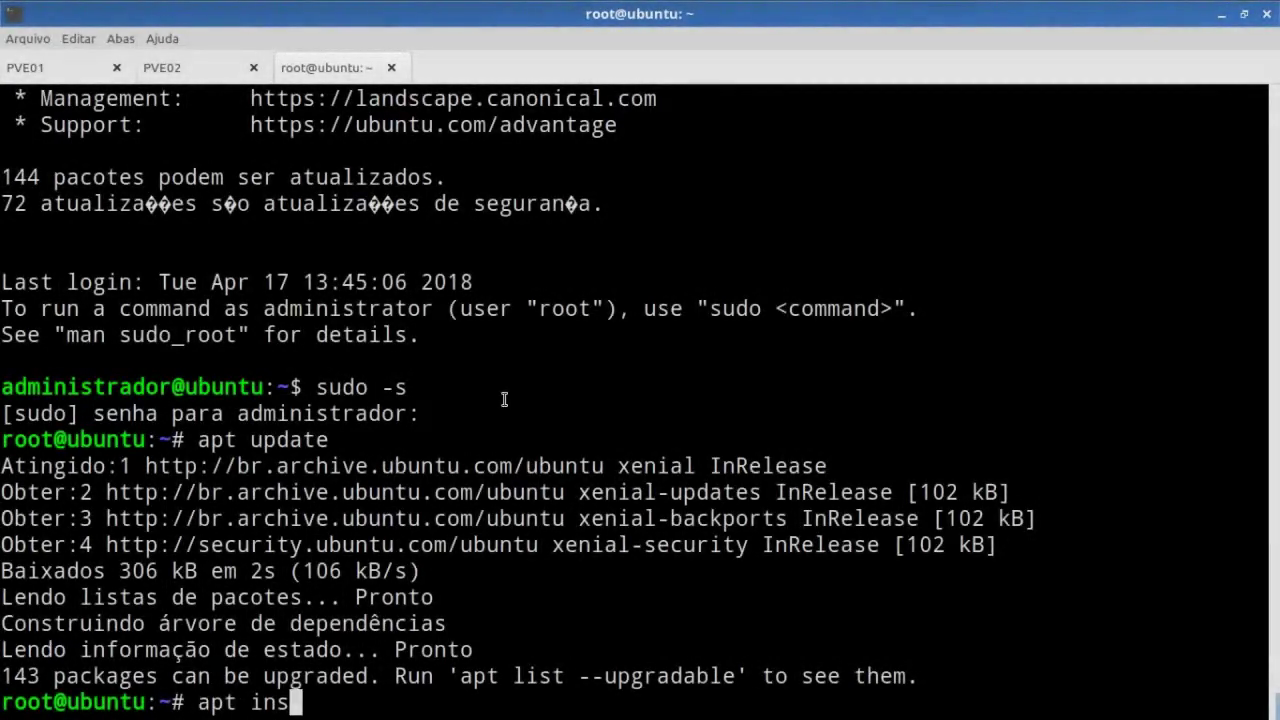
{"action": "type", "text": "tall qemu"}
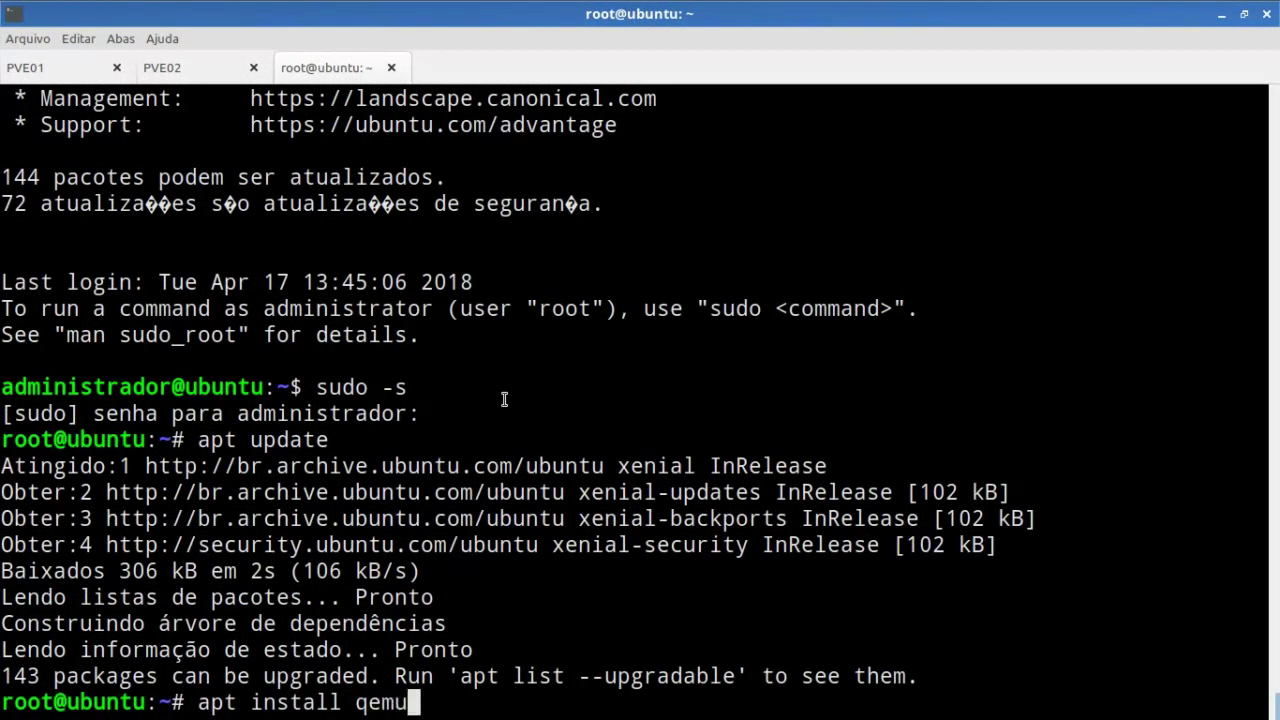
{"action": "key", "text": "Tab"}
{"action": "key", "text": "Tab"}
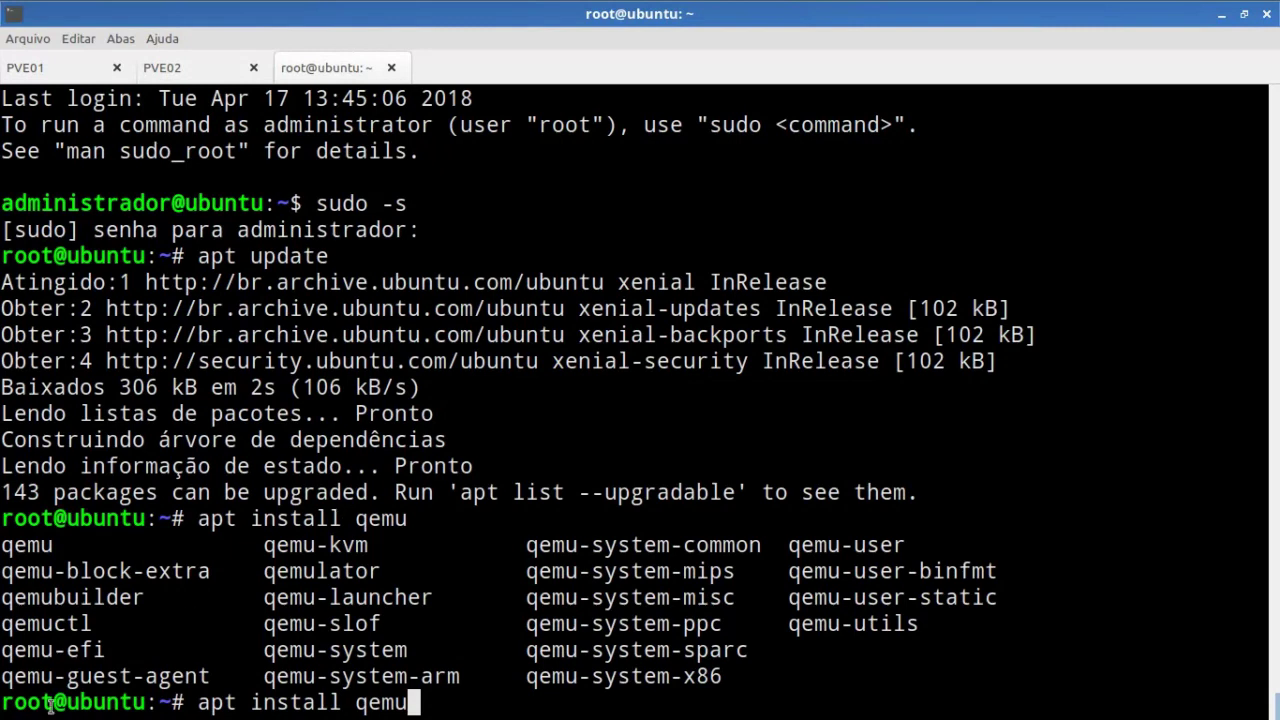
- Copy the qemu-guest-agent package name into the command and run apt install qemu-guest-agent -y
{"action": "triple_click", "coordinate": [60, 677]}
{"action": "double_click", "coordinate": [60, 677]}
{"action": "key", "text": "super+c"}
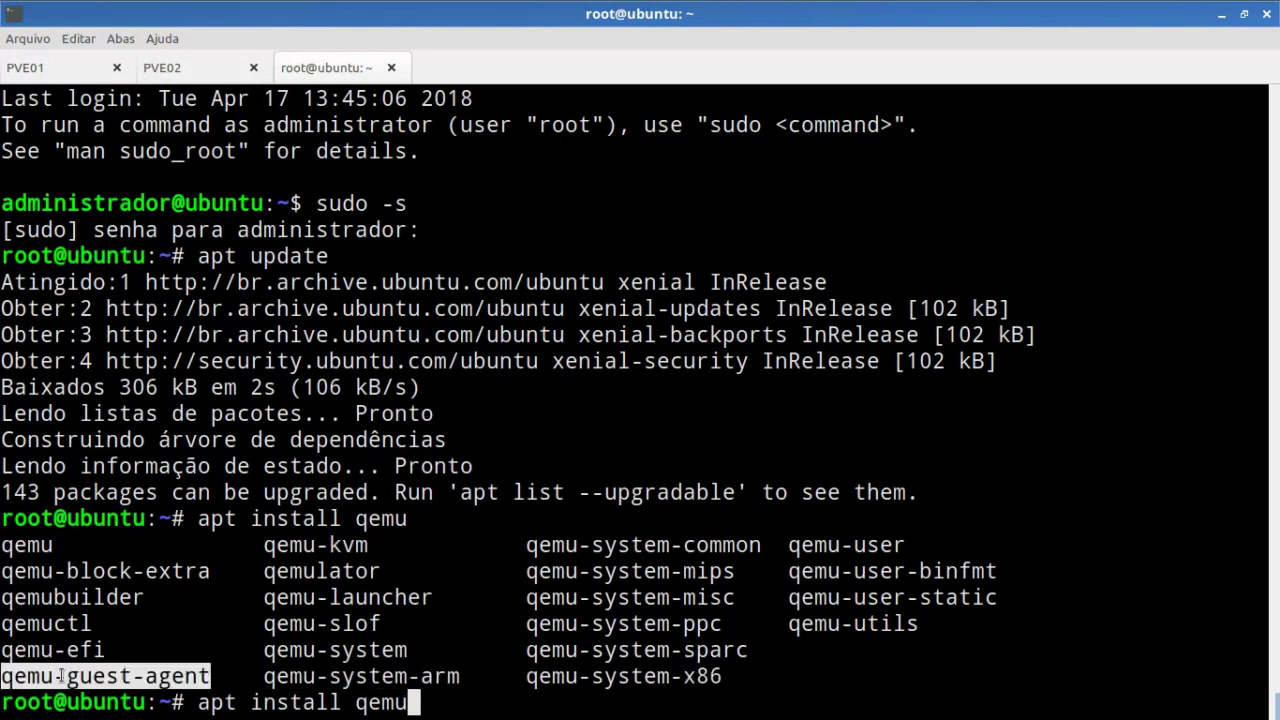
{"action": "key", "text": "BackSpace"}
{"action": "key", "text": "BackSpace"}
{"action": "key", "text": "BackSpace"}
{"action": "key", "text": "BackSpace"}
{"action": "middle_click", "coordinate": [370, 393]}
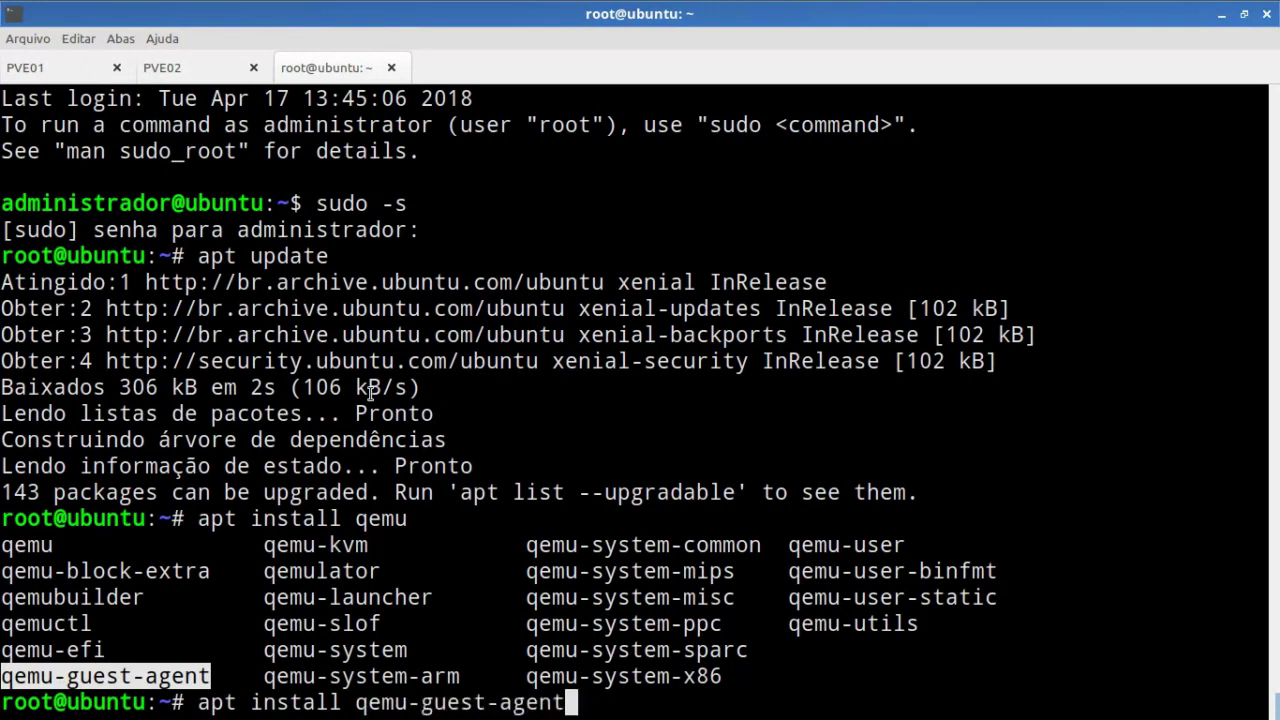
{"action": "type", "text": "-y"}
{"action": "key", "text": "Return"}
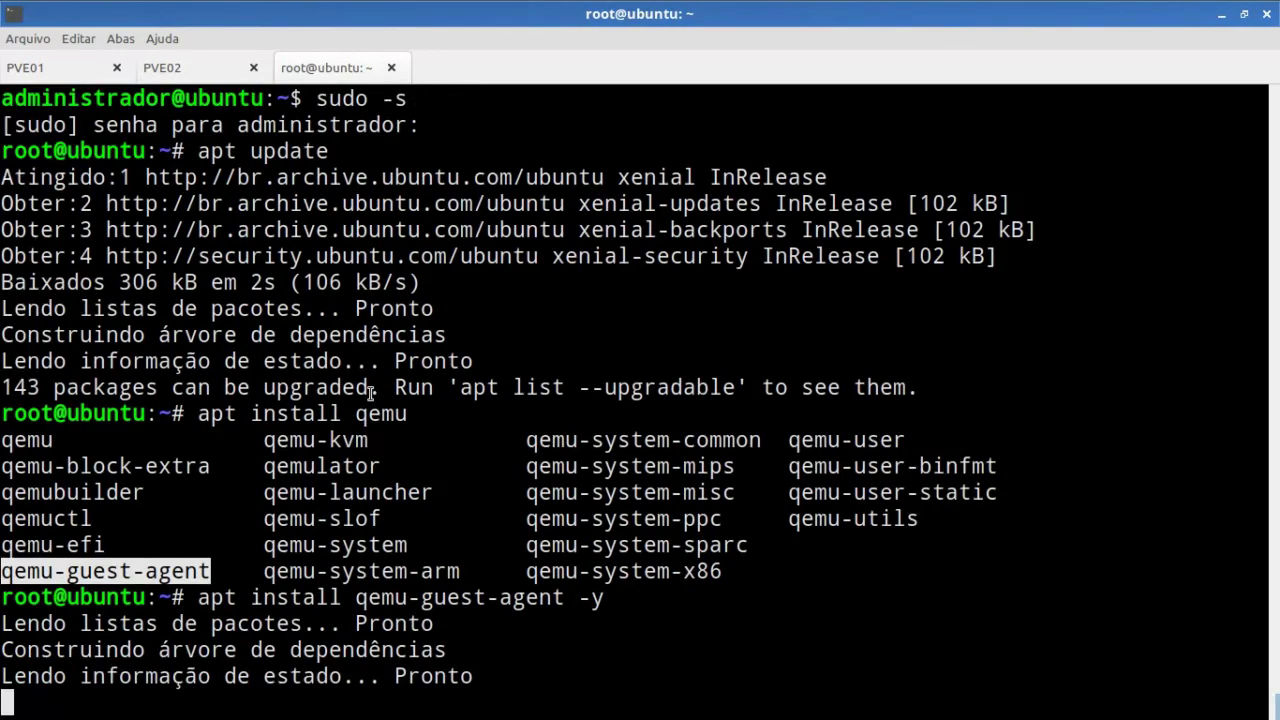
- Follow the guest agent's installation in the terminal, checking UBUNTU-01's summary in the Proxmox web interface meanwhile
{"action": "key", "text": "alt+Tab"}
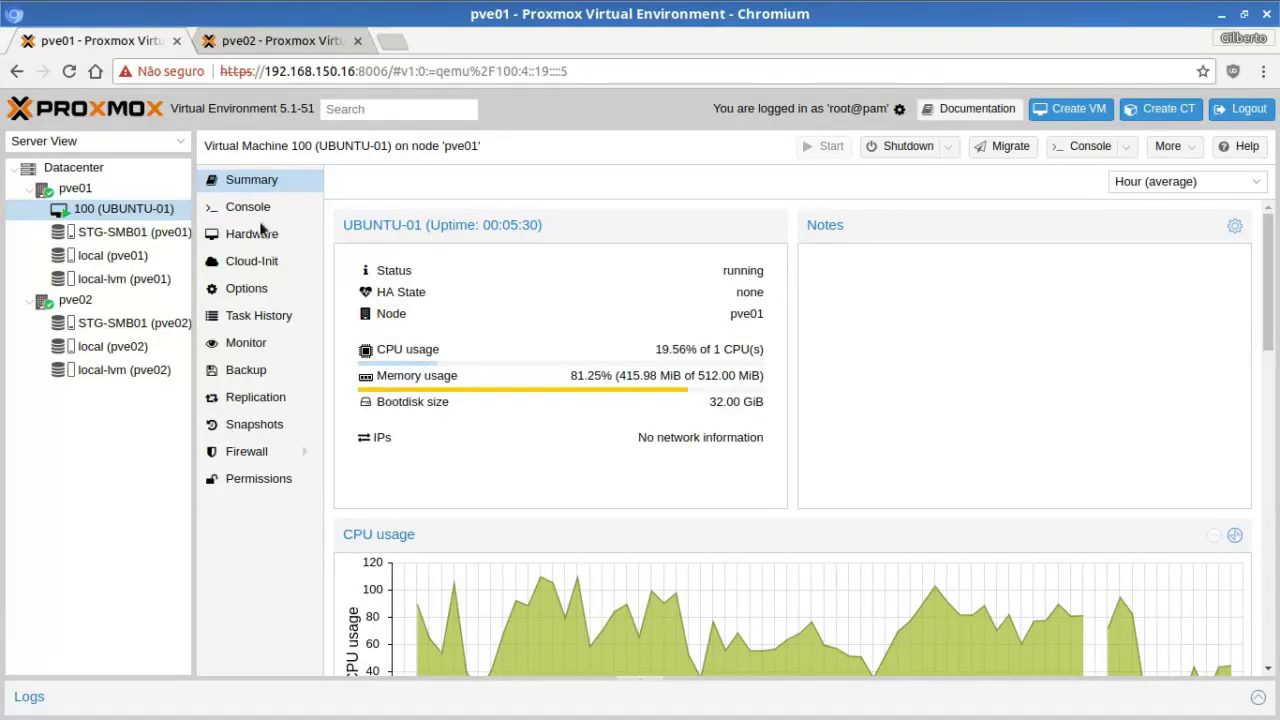
{"action": "key", "text": "alt+Tab"}
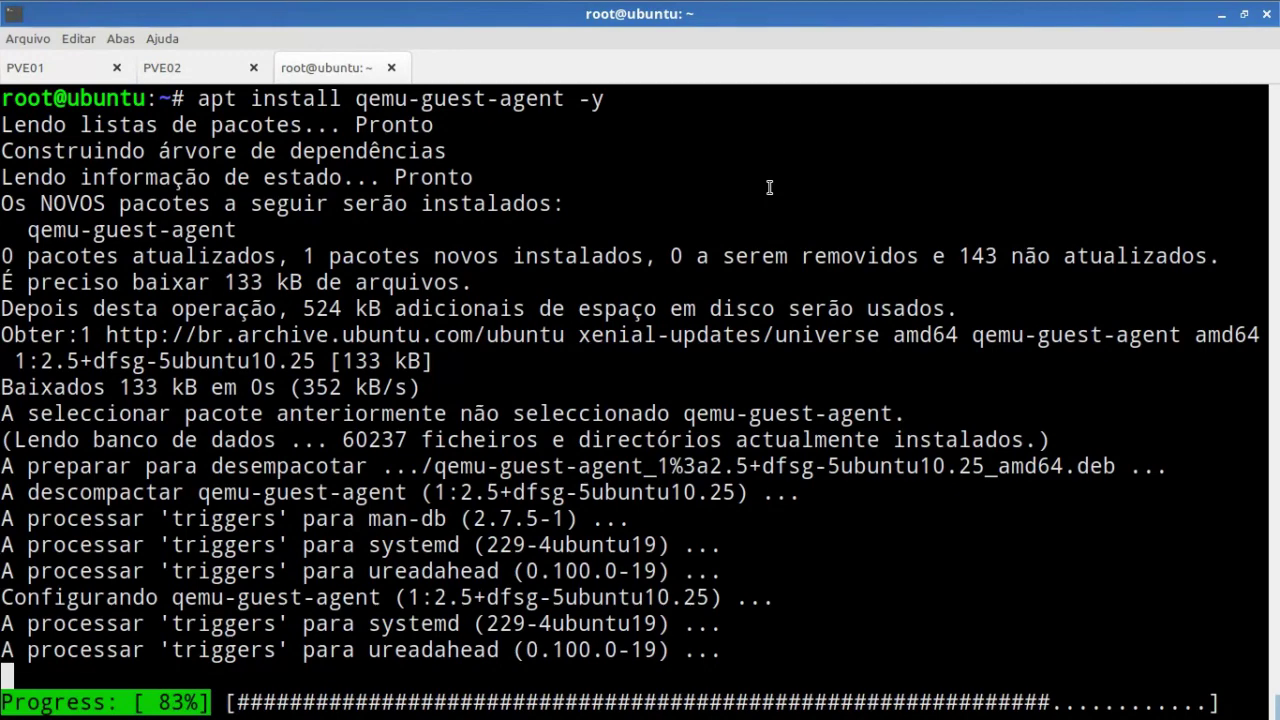
{"action": "key", "text": "alt+Tab"}
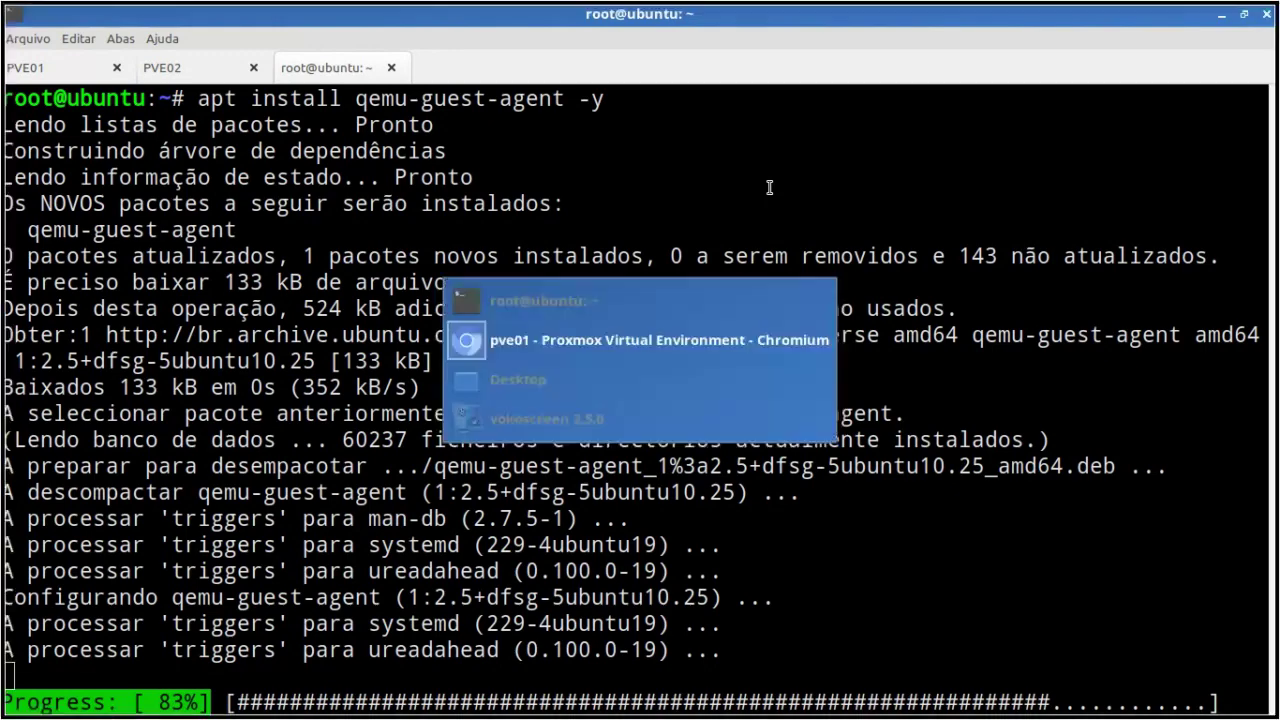
{"action": "key", "text": "alt+Tab"}
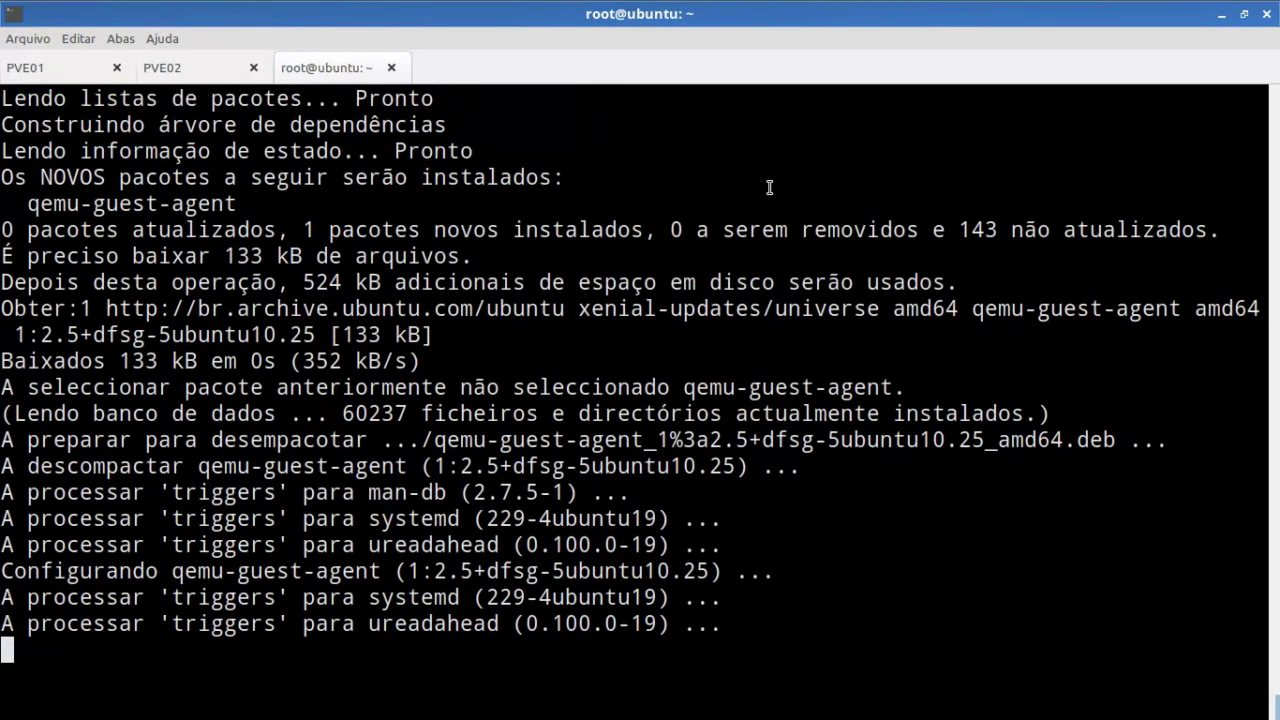
- Switch to the Proxmox web interface in Chromium and examine the IPv4 and IPv6 addresses in UBUNTU-01's summary
{"action": "key", "text": "alt+Tab"}
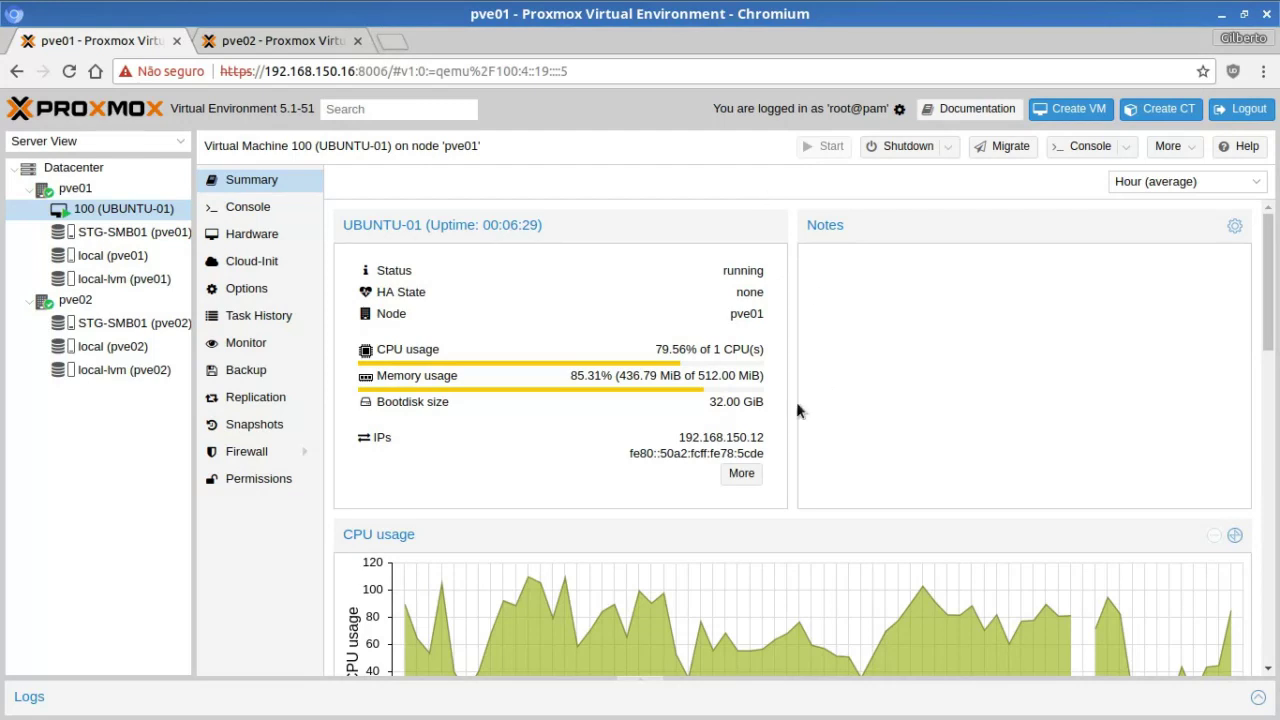
{"action": "double_click", "coordinate": [748, 440]}
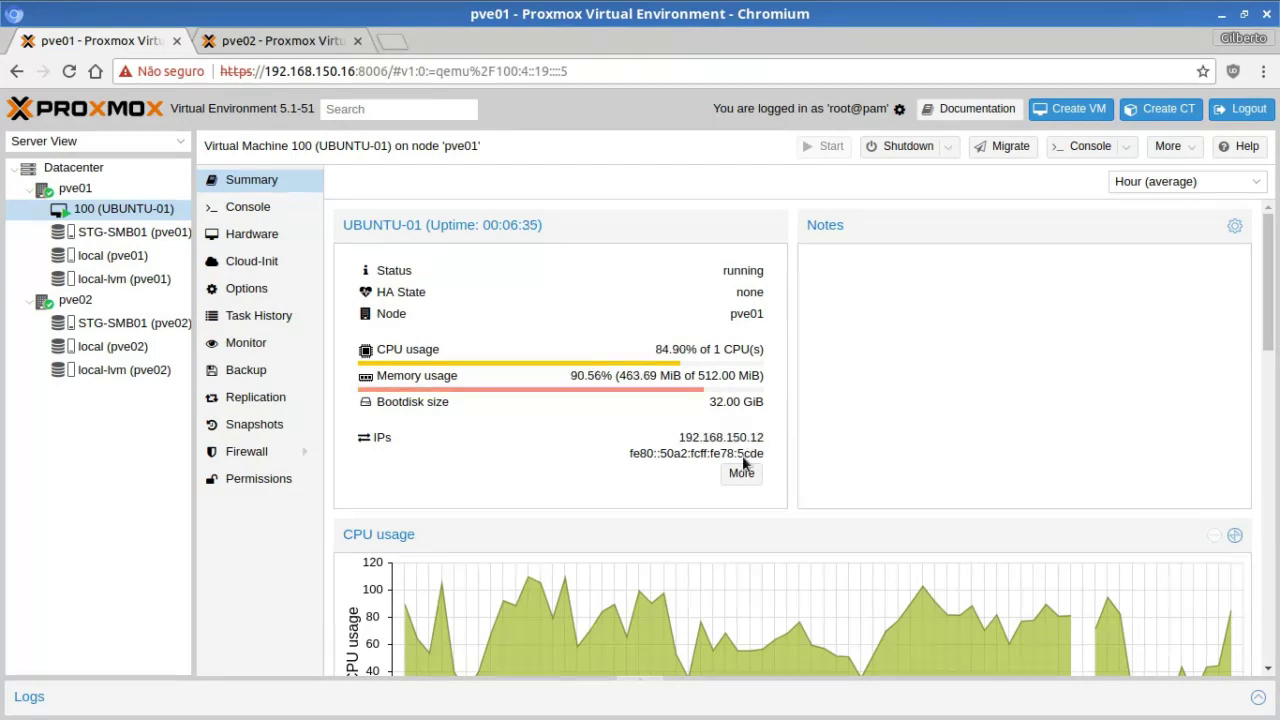
{"action": "triple_click", "coordinate": [745, 460]}
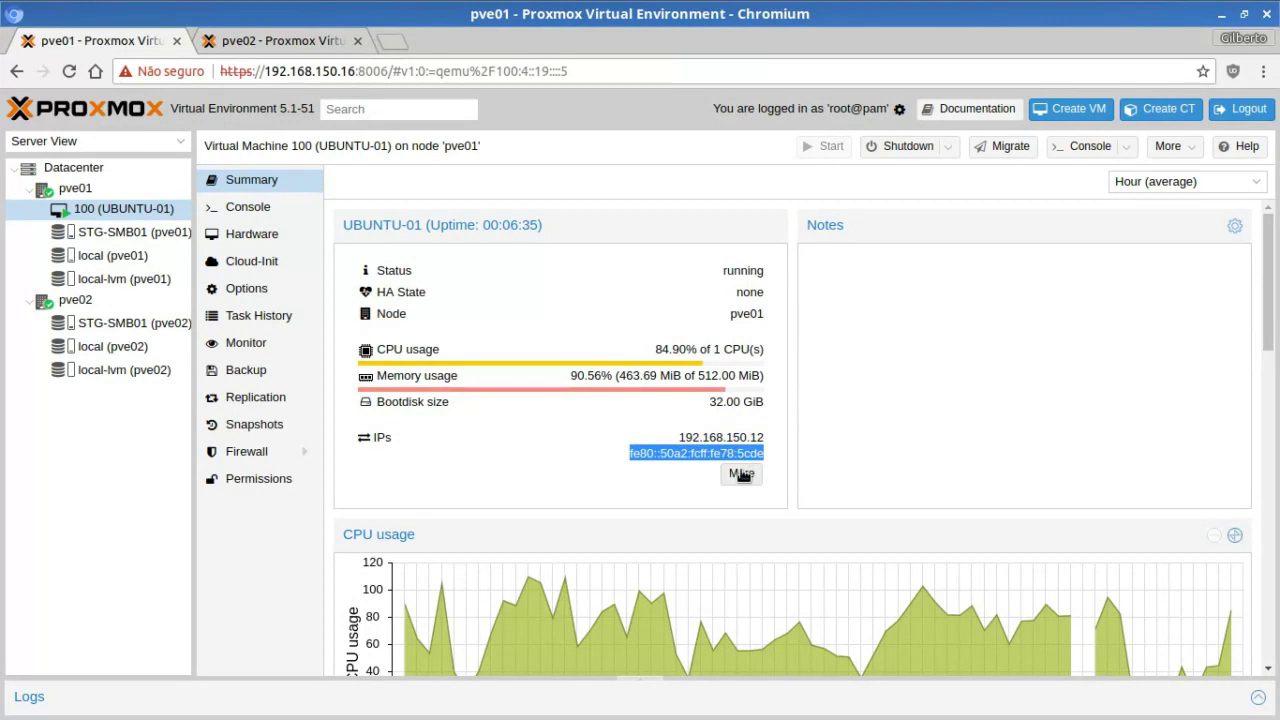
- Examine the guest agent's full network information for UBUNTU-01, including the ens18 interface, and close it
{"action": "left_click", "coordinate": [741, 475]}
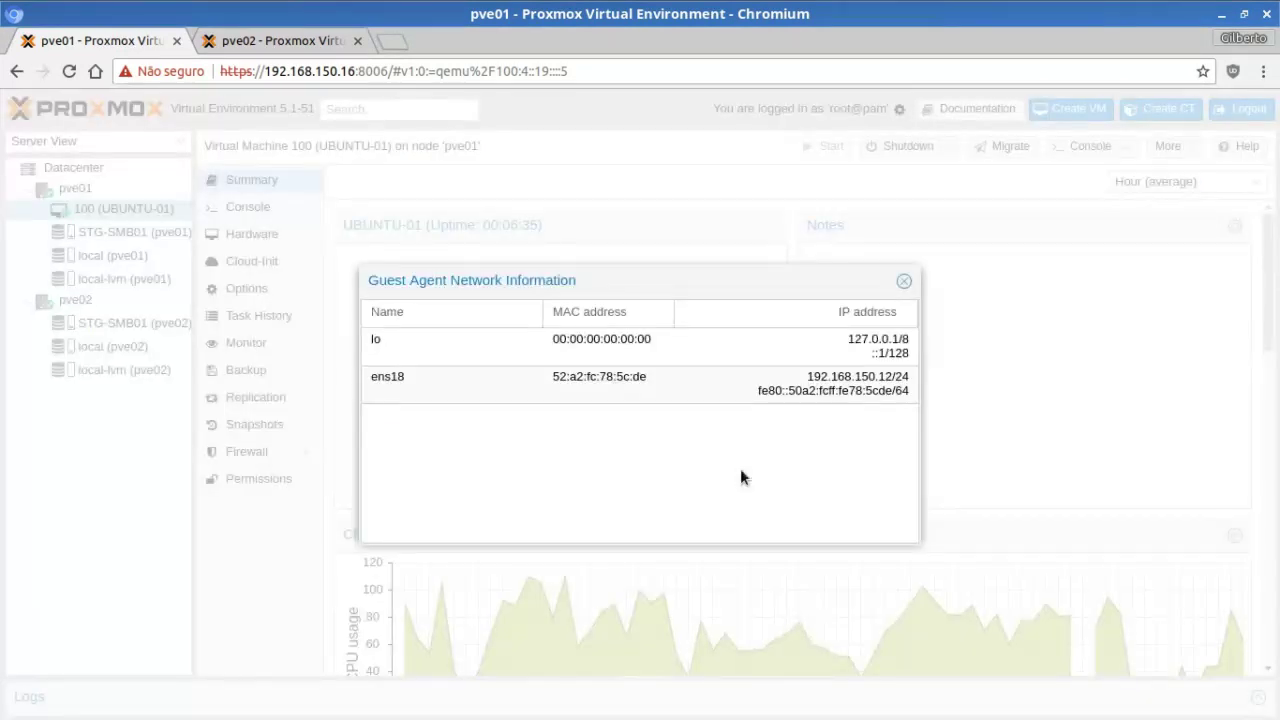
{"action": "left_click", "coordinate": [524, 376]}
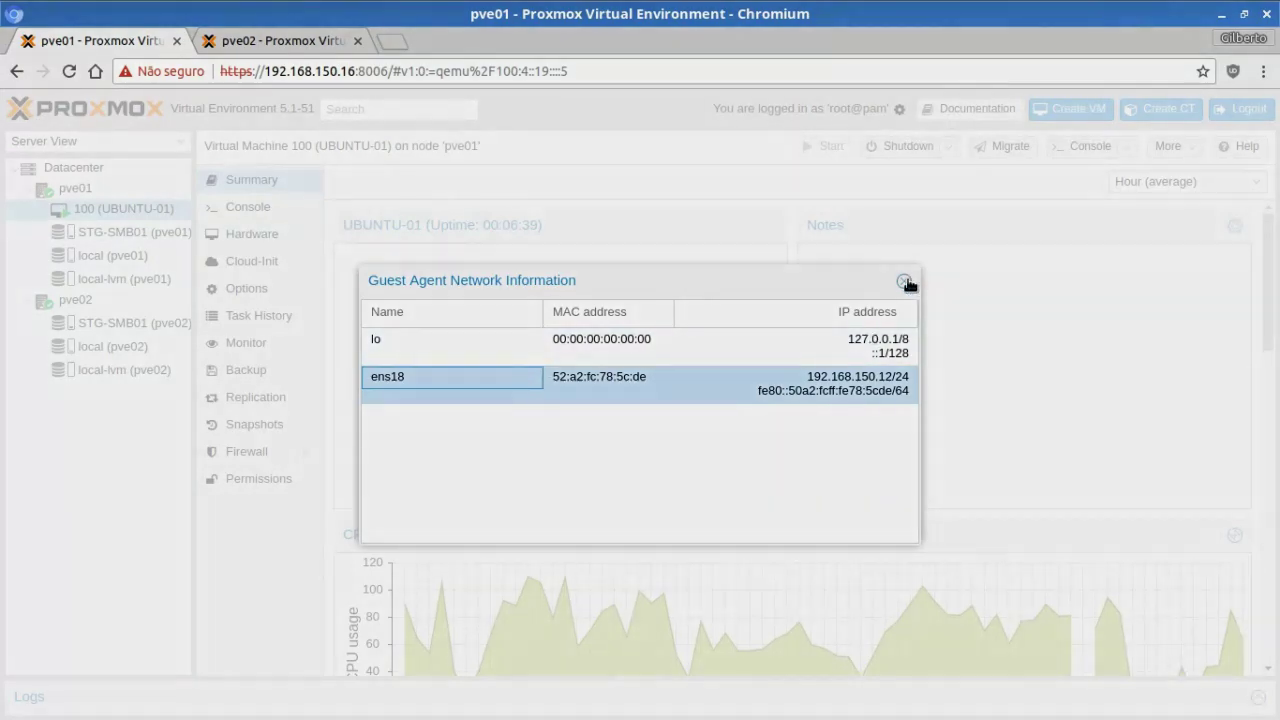
{"action": "left_click", "coordinate": [906, 283]}
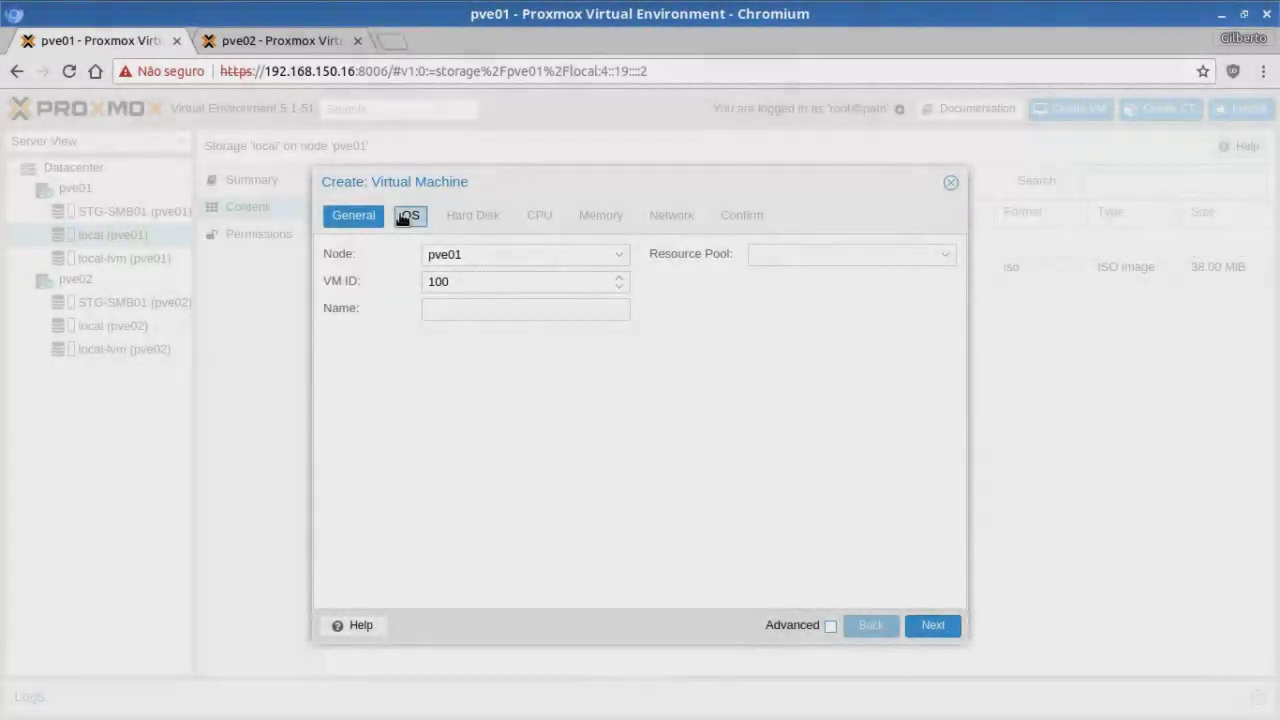
- Name the new virtual machine on pve01 UBUNTU-01 and, in the advanced options, enable Start at boot and Qemu Agent
{"action": "left_click", "coordinate": [407, 214]}
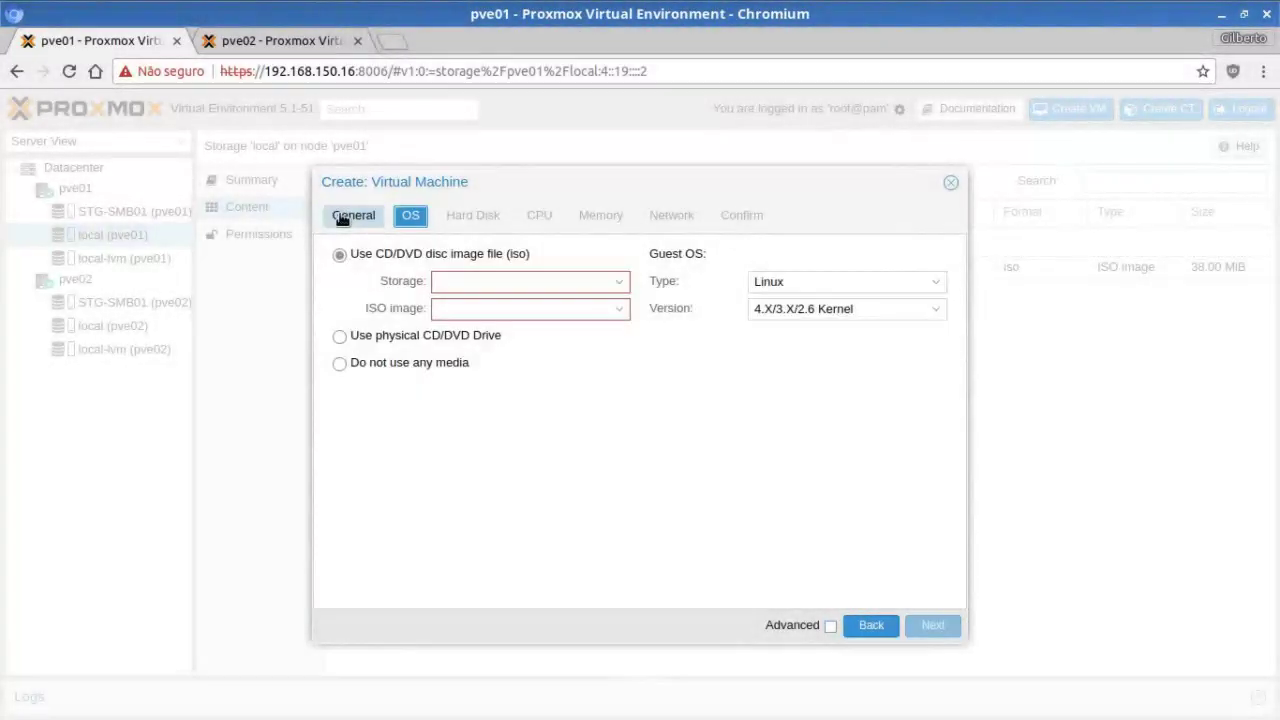
{"action": "left_click", "coordinate": [352, 216]}
{"action": "left_click", "coordinate": [476, 307]}
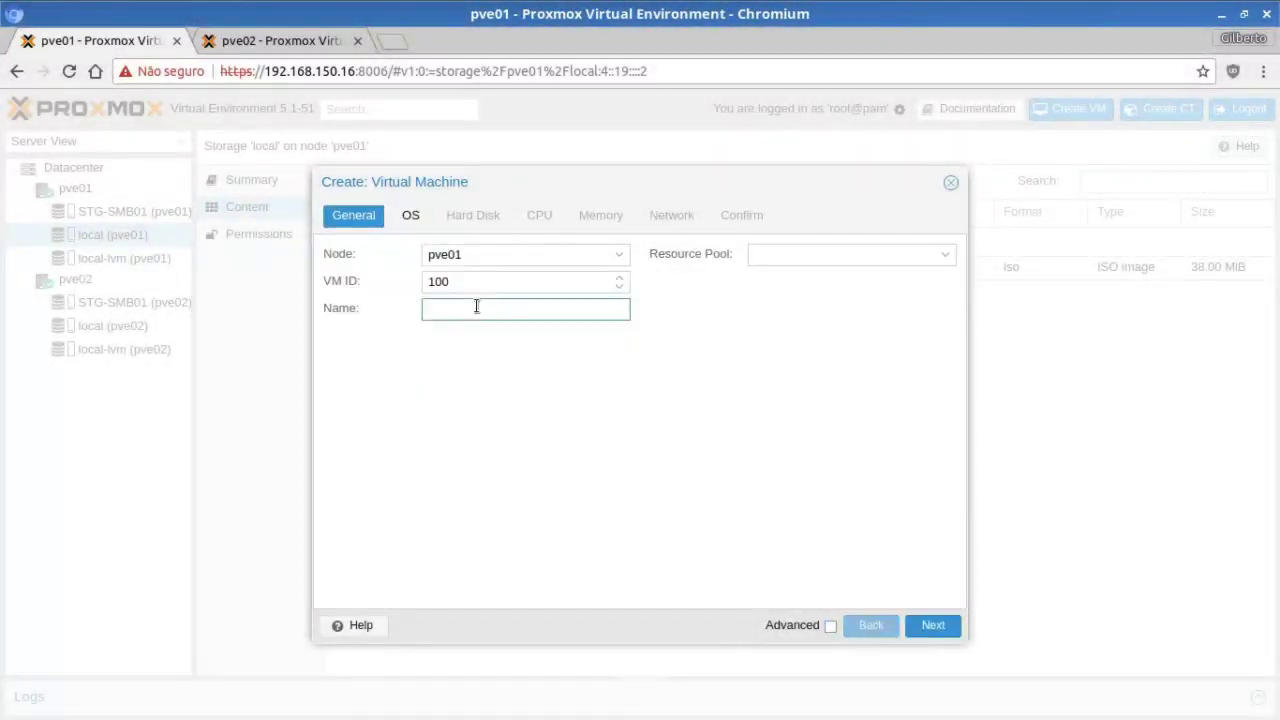
{"action": "type", "text": "UBUNTU-01"}
{"action": "left_click", "coordinate": [831, 627]}
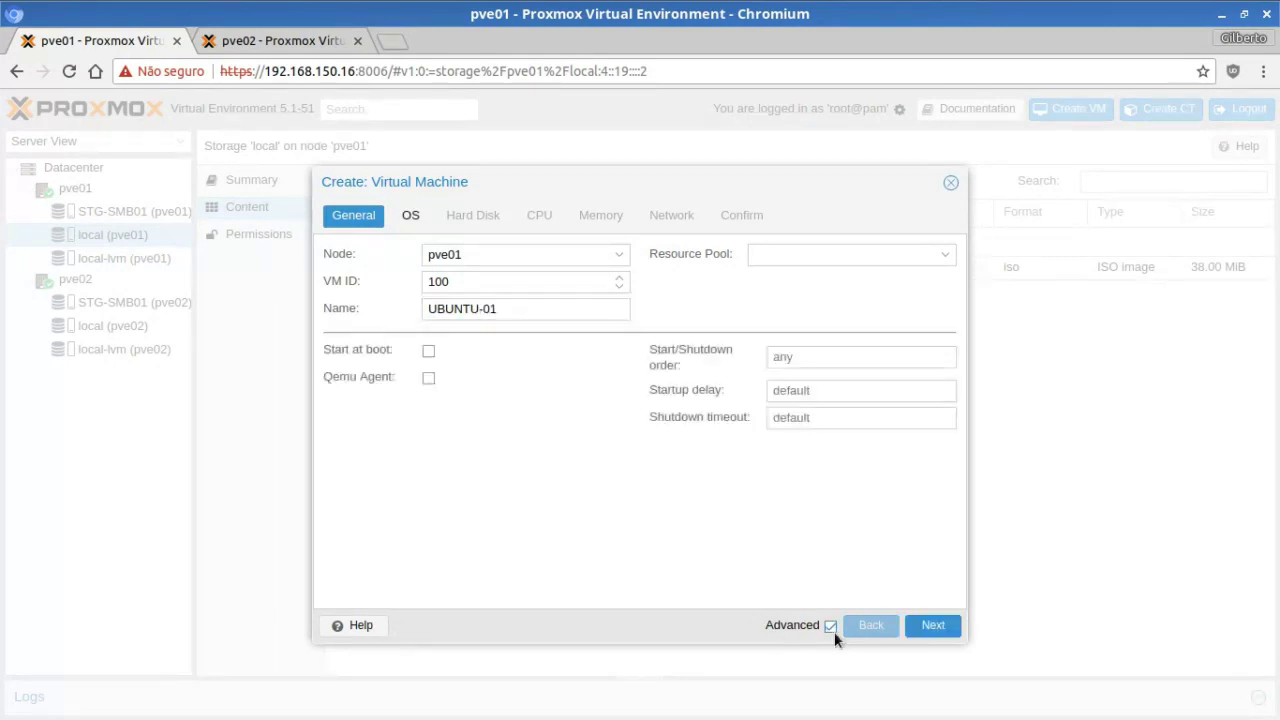
{"action": "left_click", "coordinate": [425, 352]}
{"action": "left_click", "coordinate": [800, 354]}
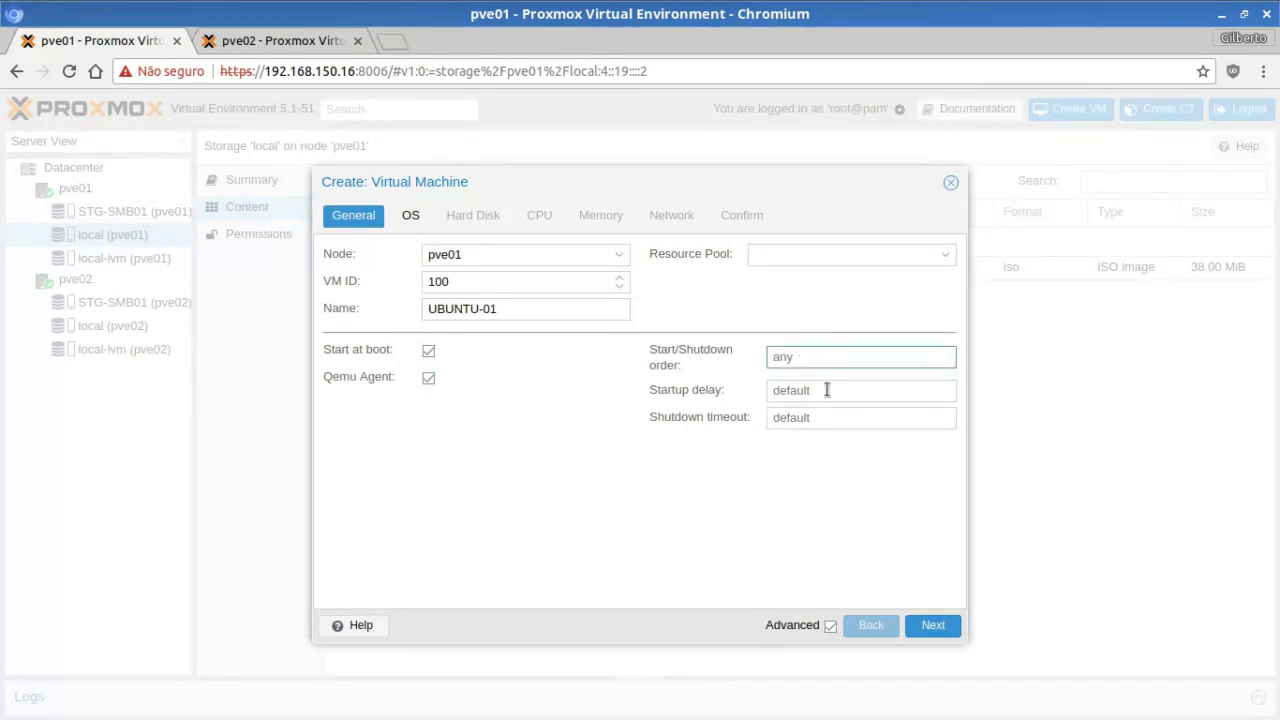
{"action": "left_click", "coordinate": [929, 624]}
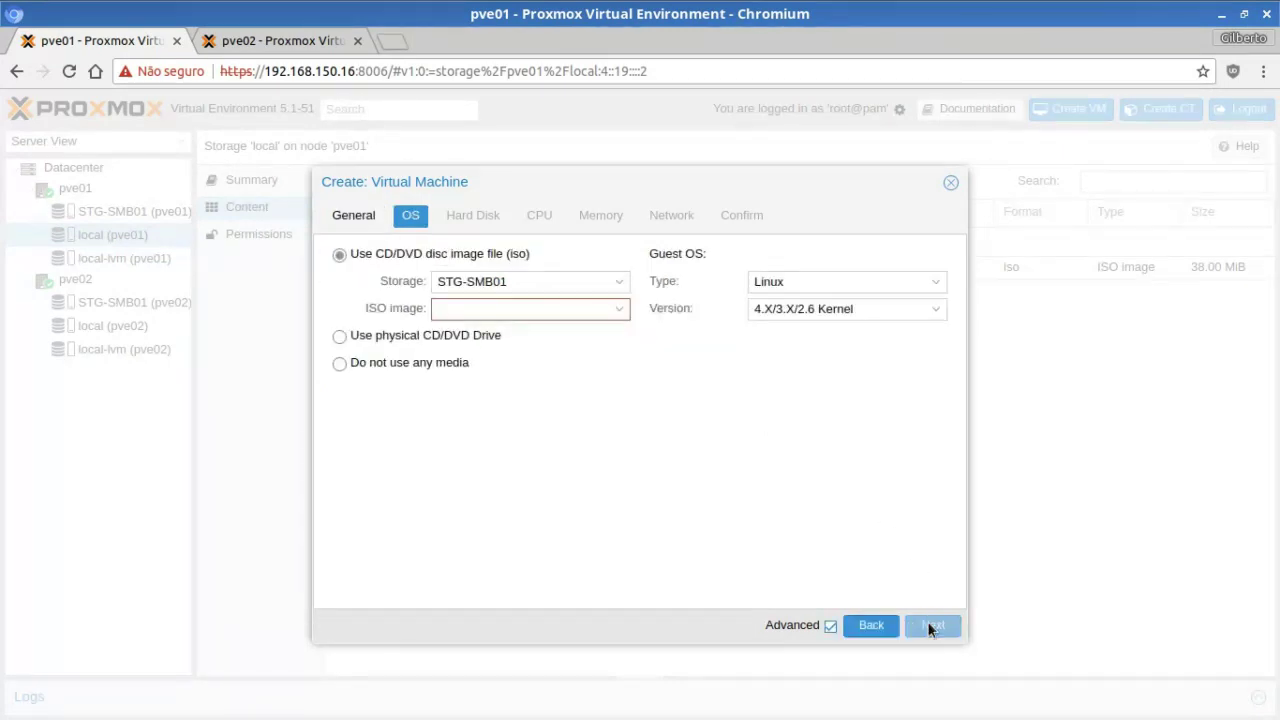
- Choose ubuntu-16.04.3-server-amd64.iso from the local storage as the installation image and continue to the hard disk settings
{"action": "left_click", "coordinate": [620, 281]}
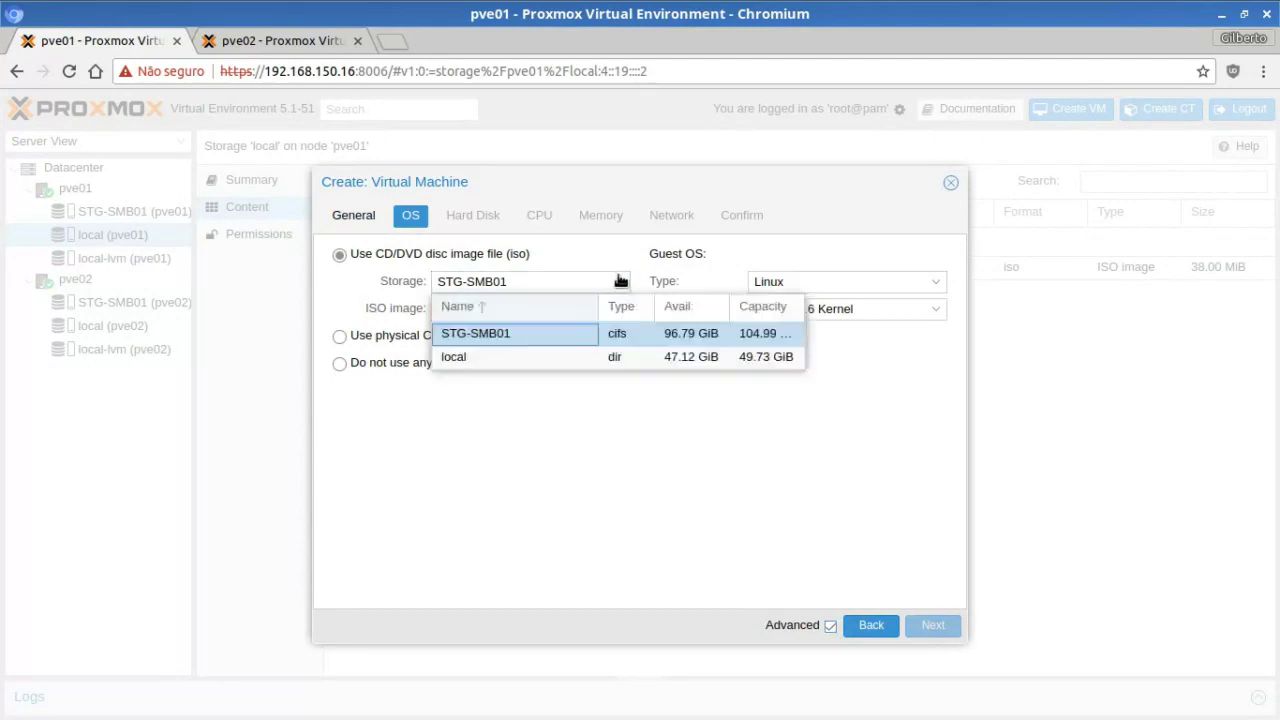
{"action": "left_click", "coordinate": [529, 358]}
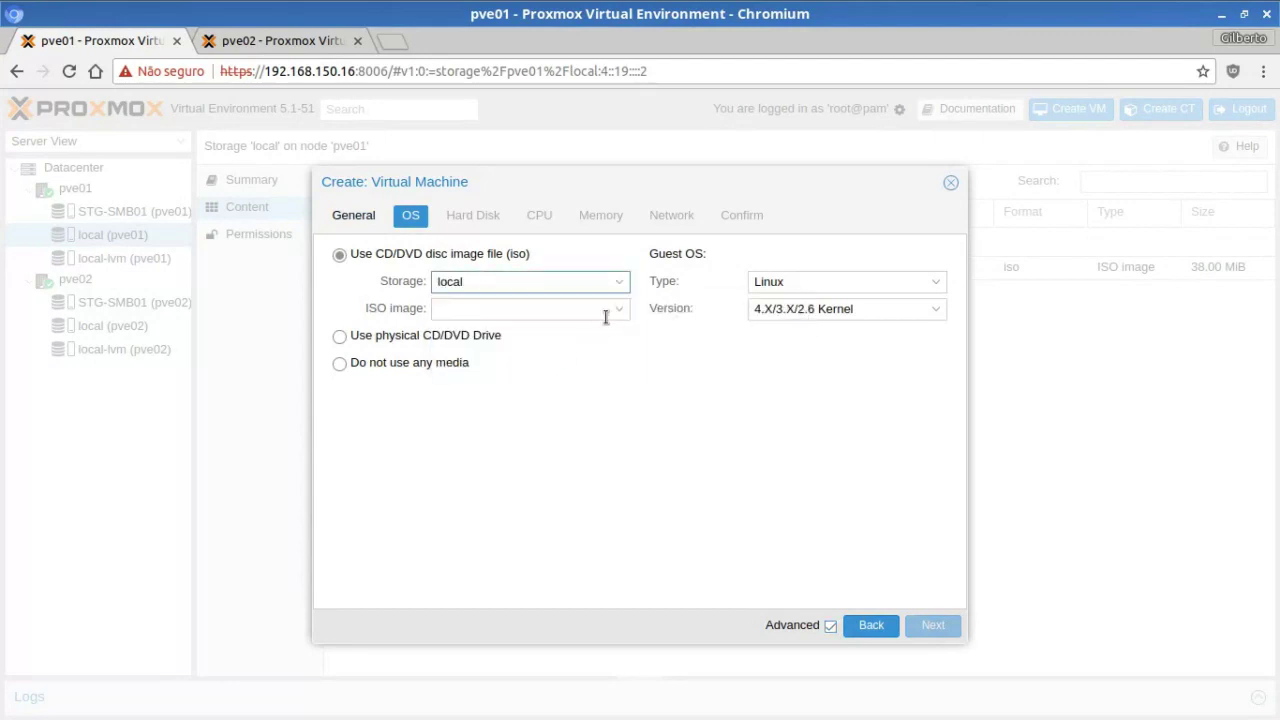
{"action": "left_click", "coordinate": [606, 310]}
{"action": "left_click", "coordinate": [590, 360]}
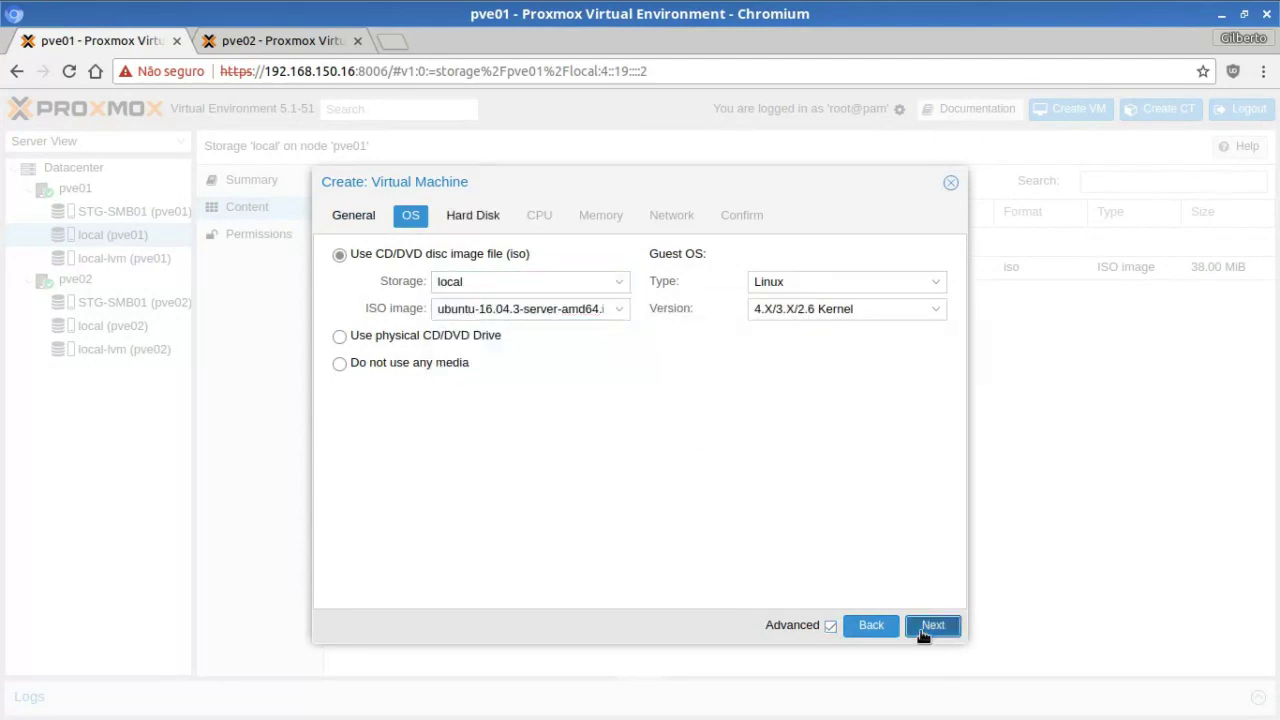
{"action": "left_click", "coordinate": [923, 628]}
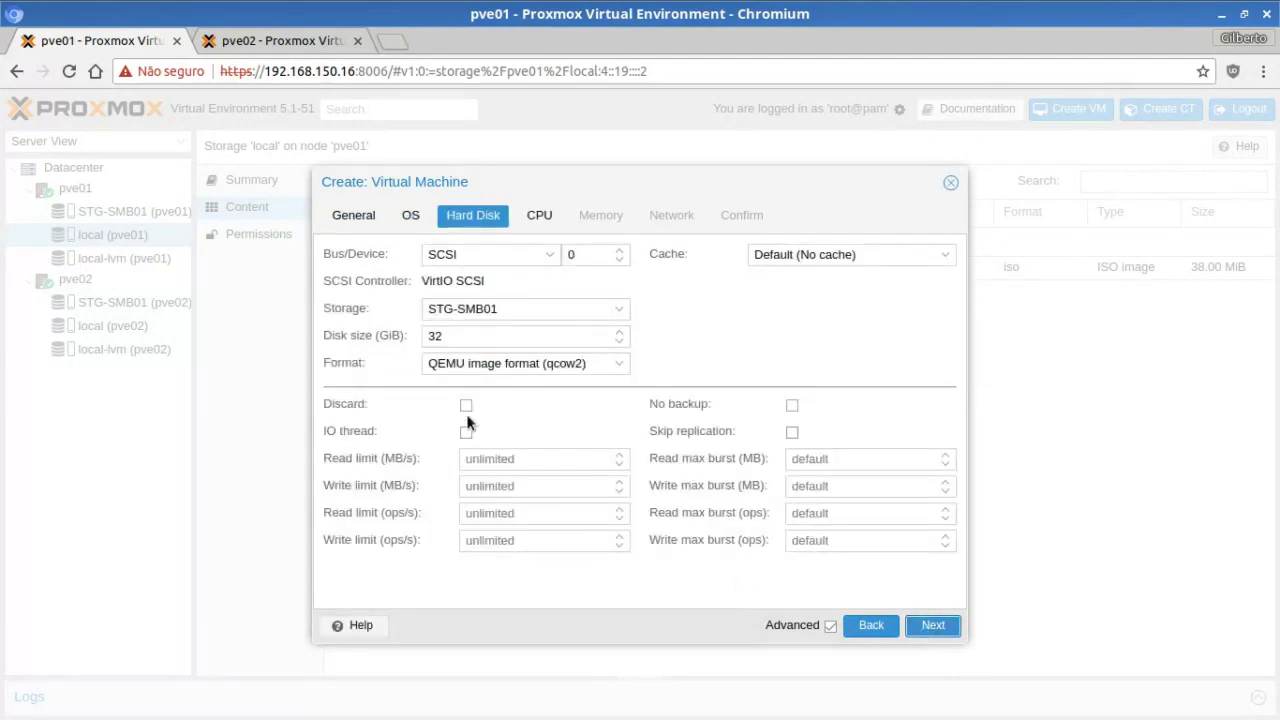
- Compare the basic and advanced hard disk and CPU settings, keep their defaults and continue to the memory settings
{"action": "left_click", "coordinate": [831, 627]}
{"action": "left_click", "coordinate": [831, 627]}
{"action": "left_click", "coordinate": [542, 216]}
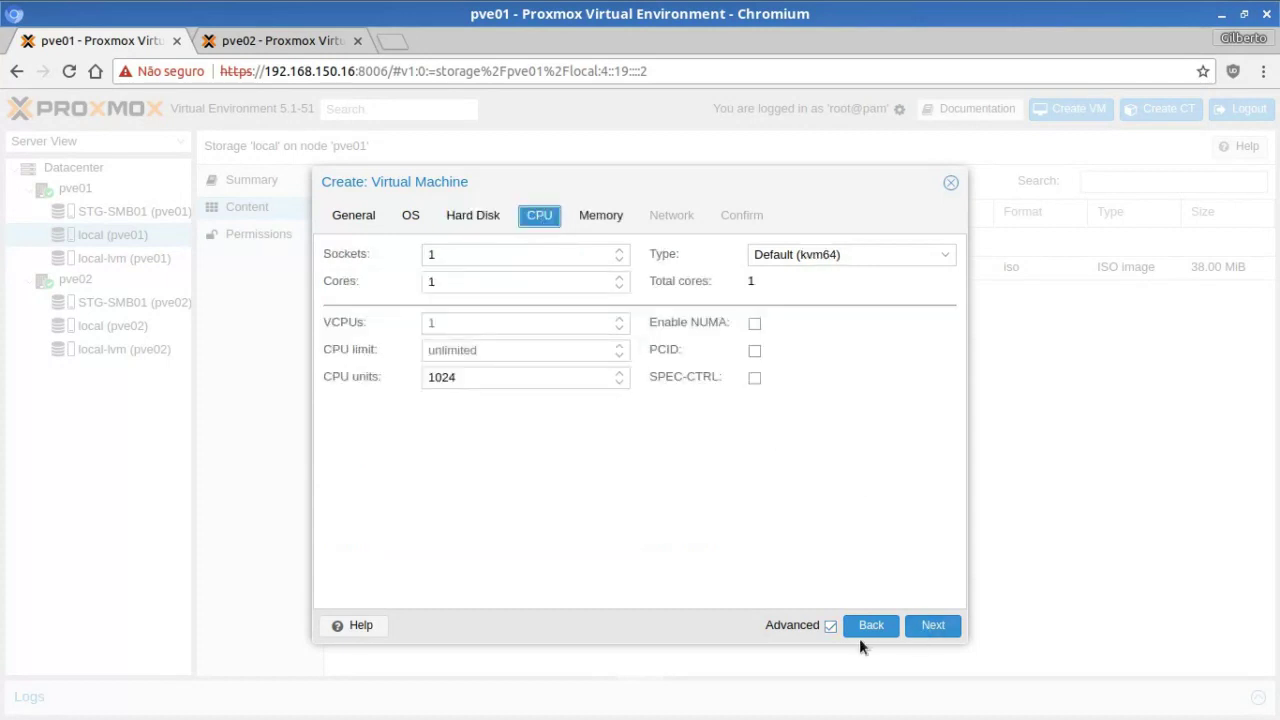
{"action": "left_click", "coordinate": [830, 626]}
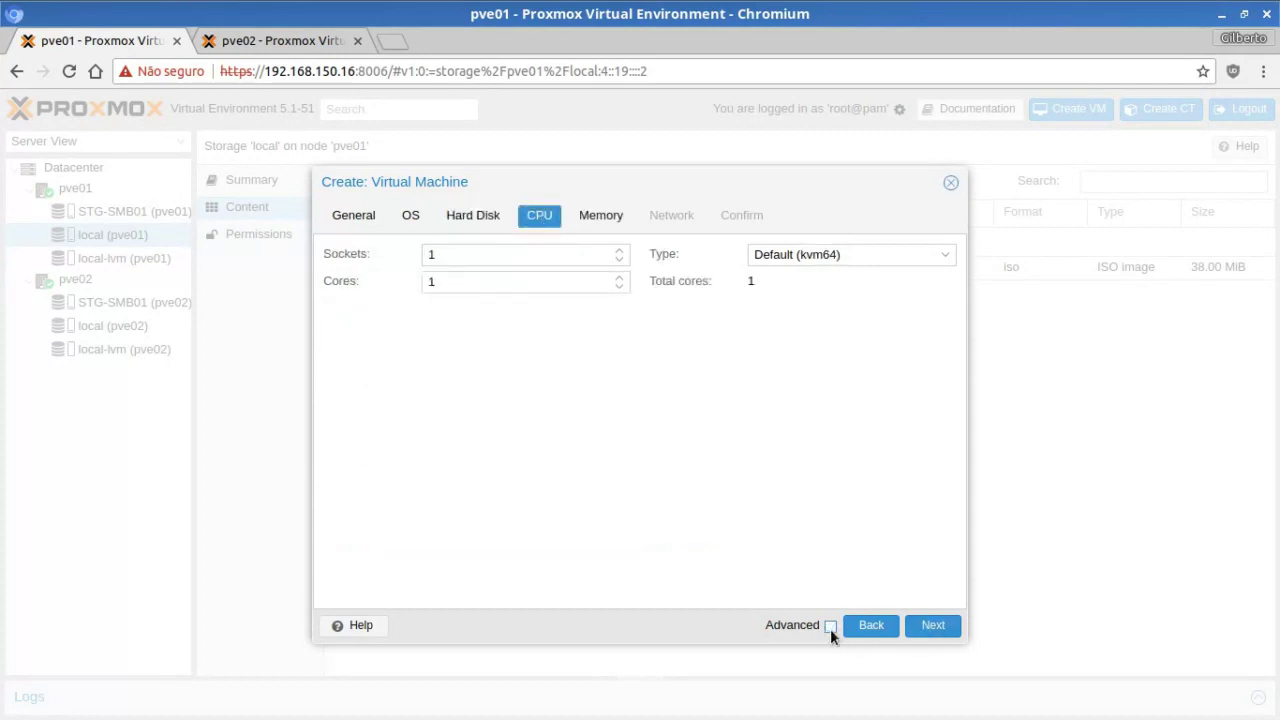
{"action": "left_click", "coordinate": [830, 626]}
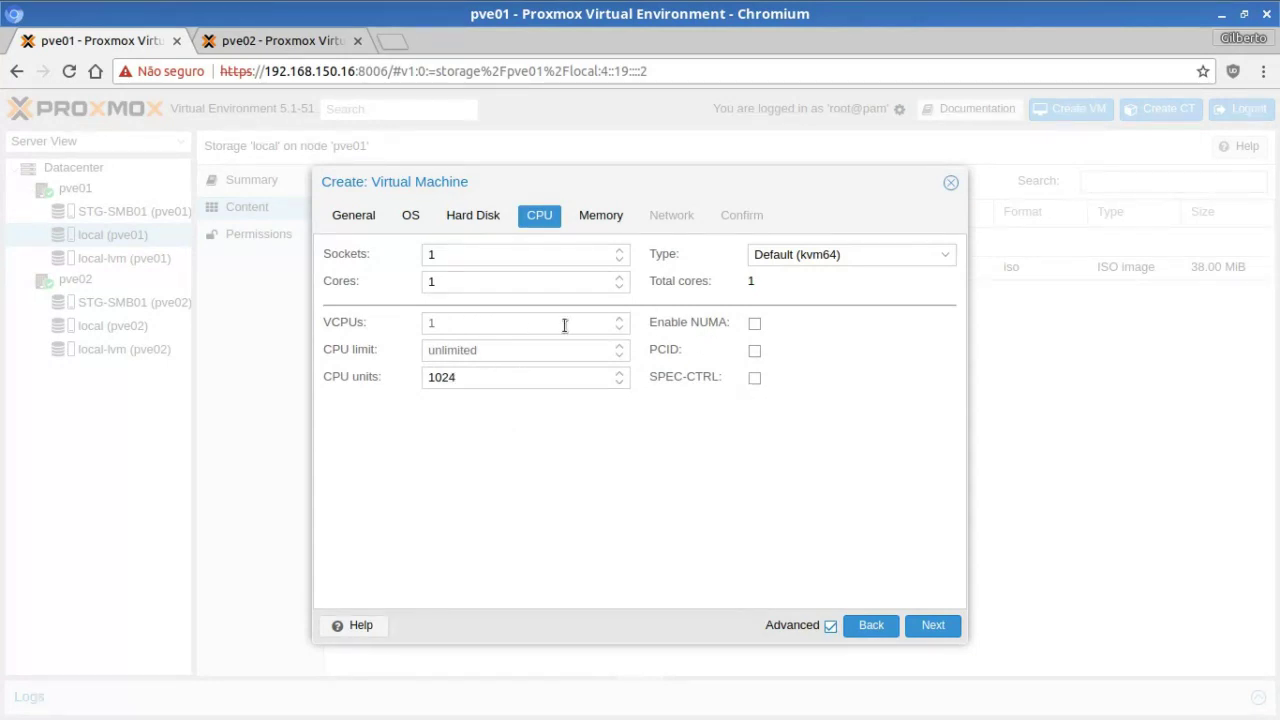
{"action": "left_click", "coordinate": [902, 626]}
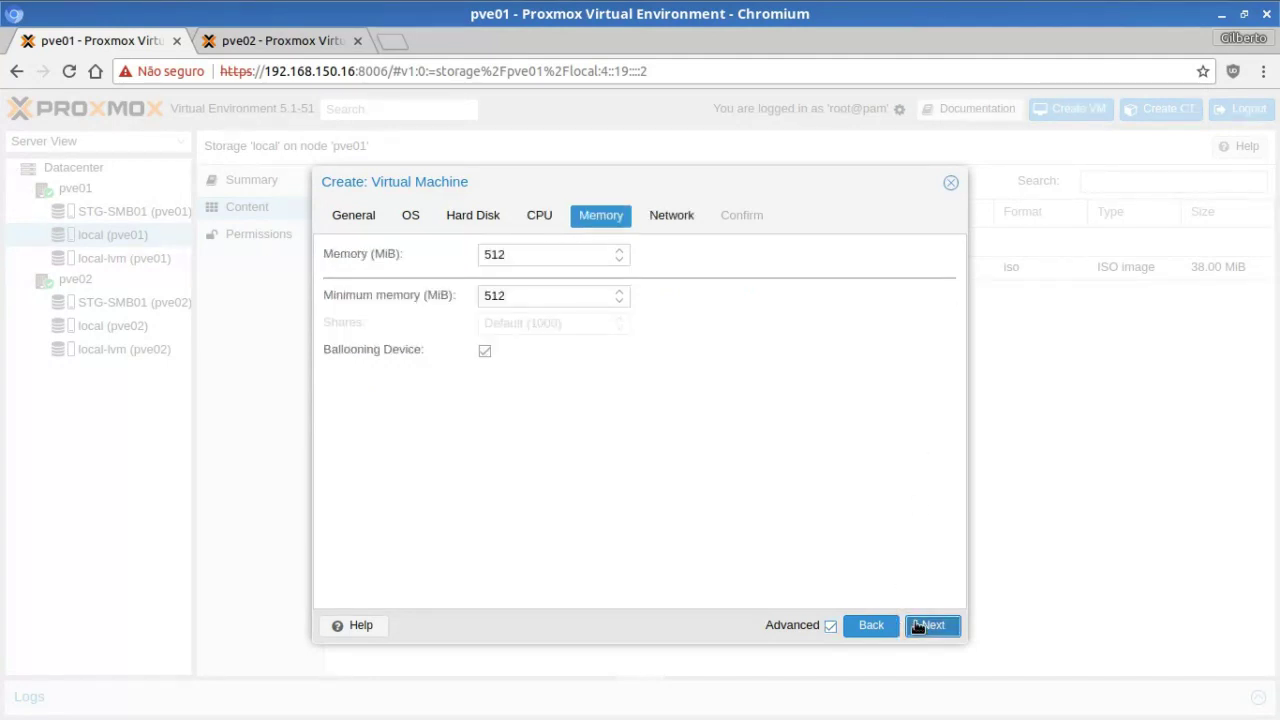
- Check the advanced memory and network options, keep their defaults and finish creating the virtual machine
{"action": "left_click", "coordinate": [830, 626]}
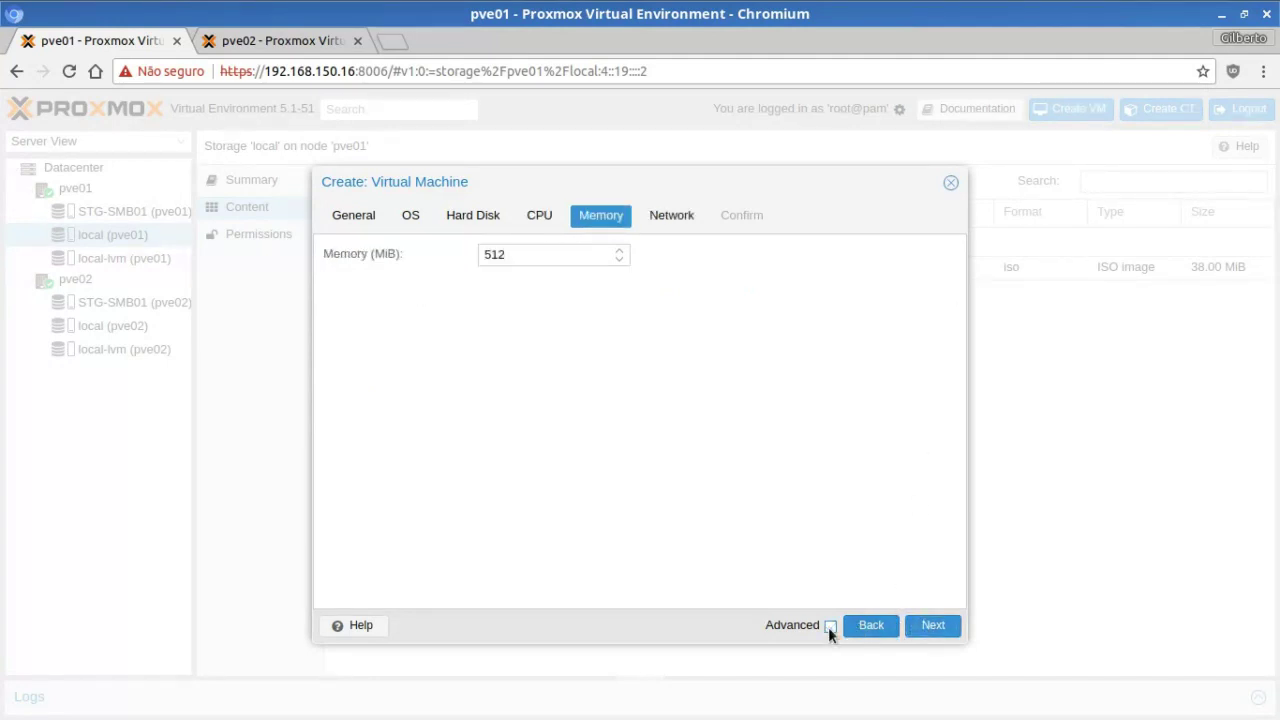
{"action": "left_click", "coordinate": [830, 626]}
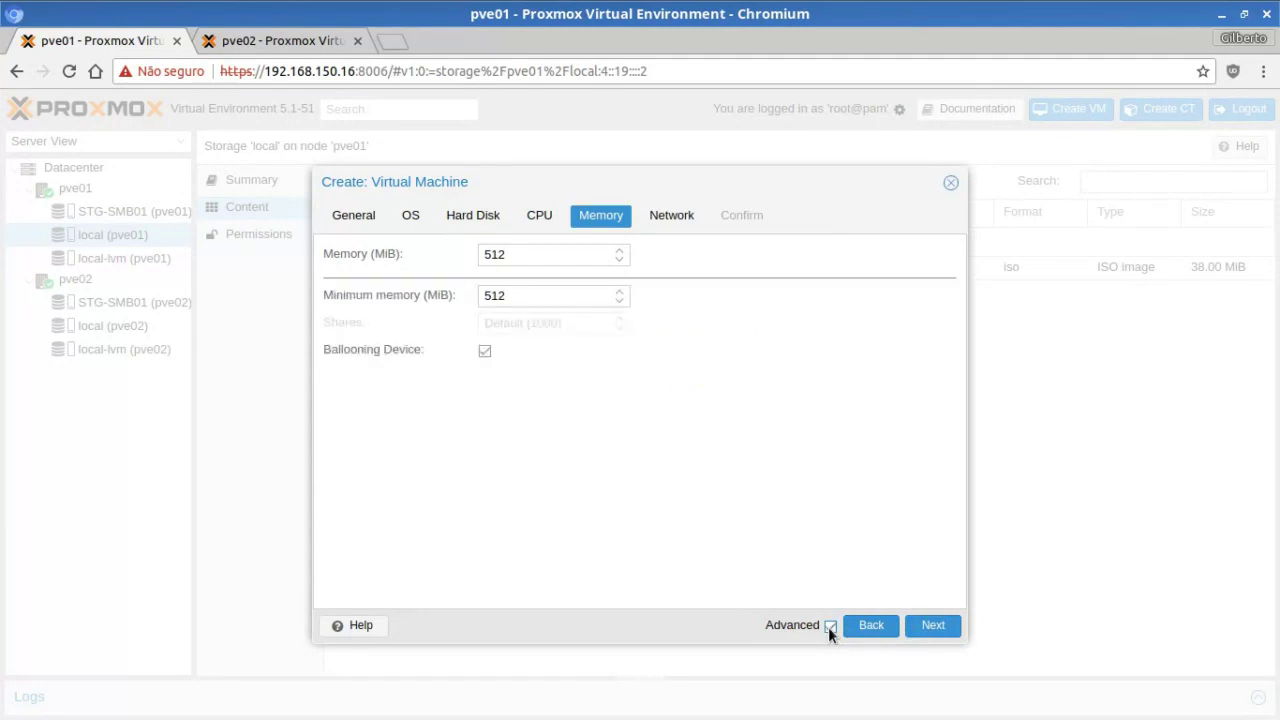
{"action": "left_click", "coordinate": [932, 632]}
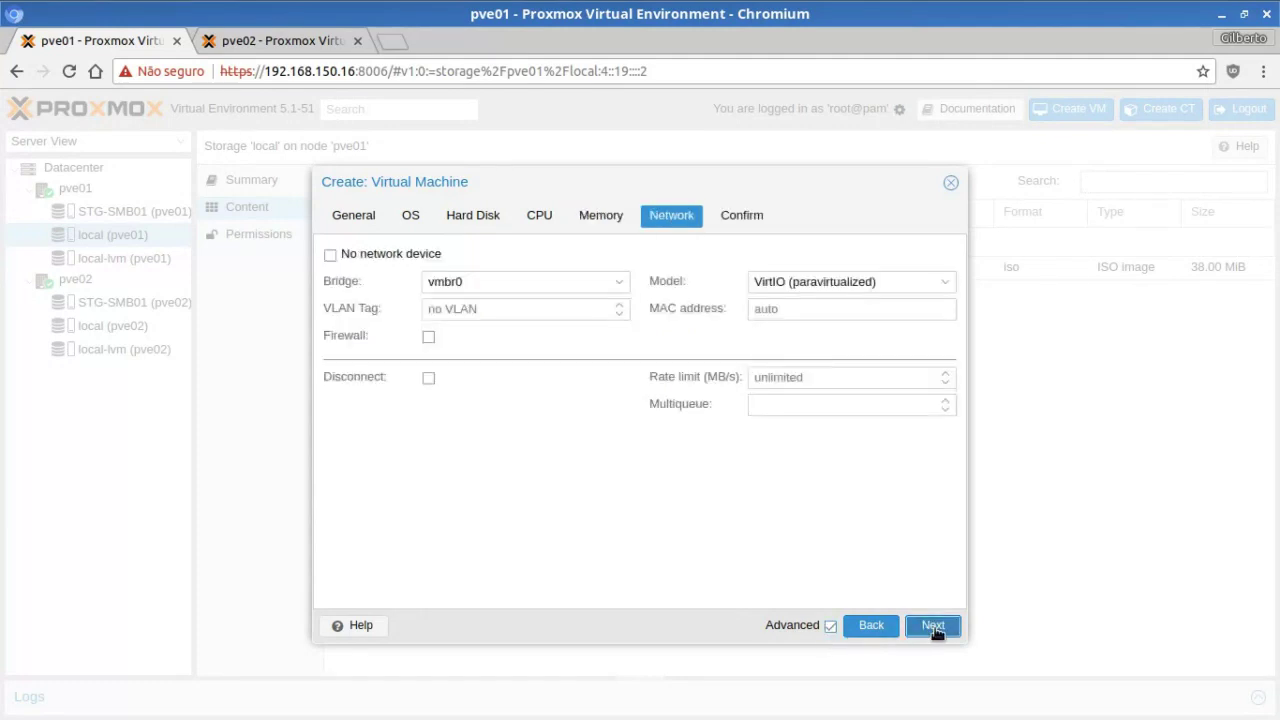
{"action": "left_click", "coordinate": [829, 627]}
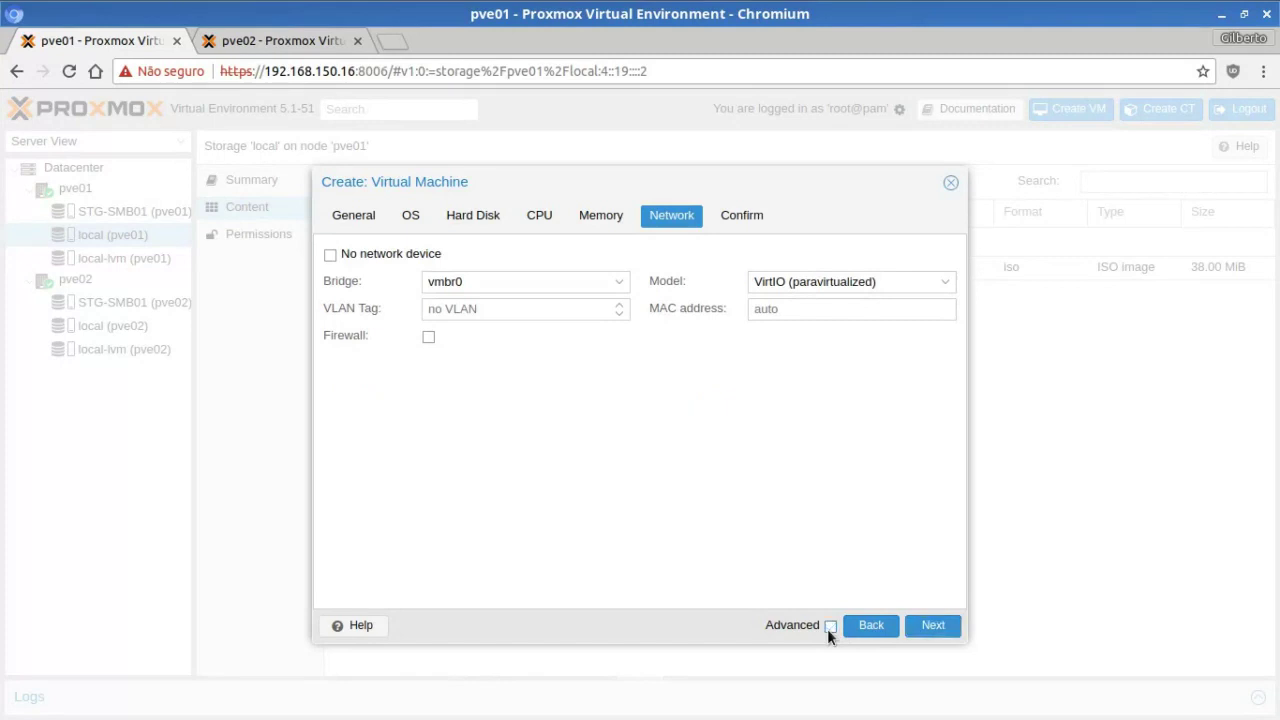
{"action": "left_click", "coordinate": [829, 627]}
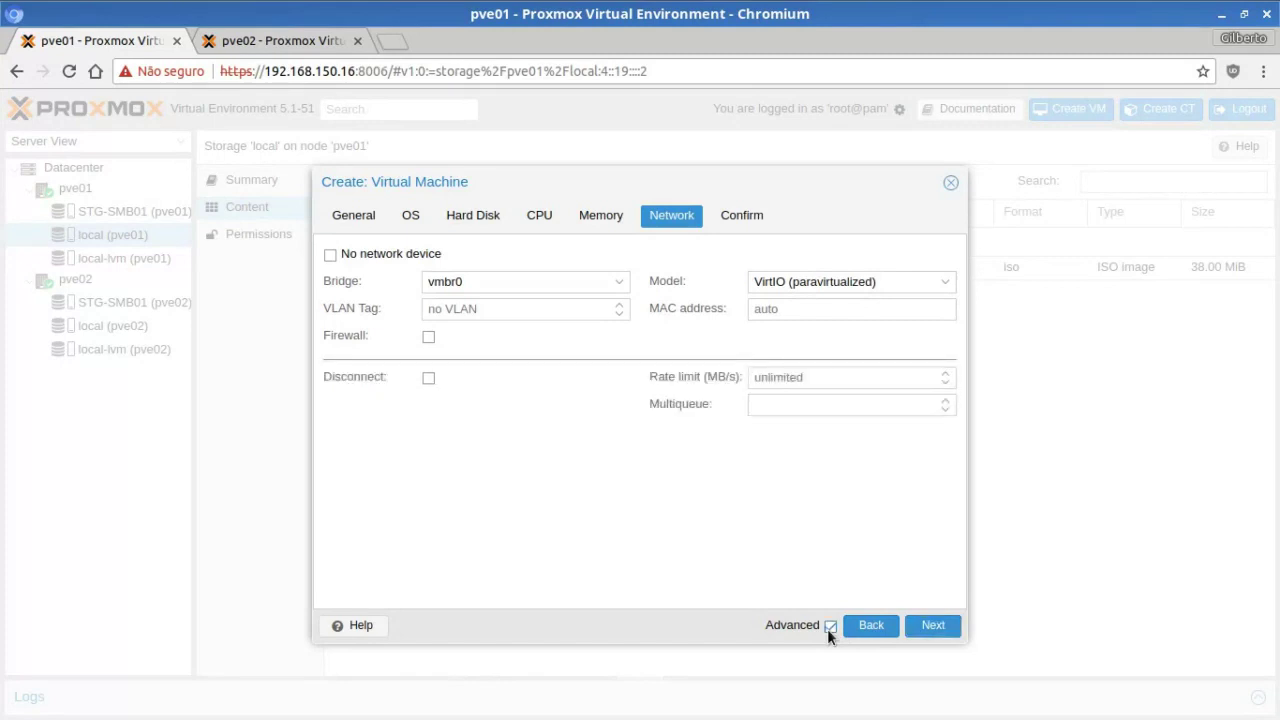
{"action": "left_click", "coordinate": [940, 634]}
{"action": "left_click", "coordinate": [940, 627]}
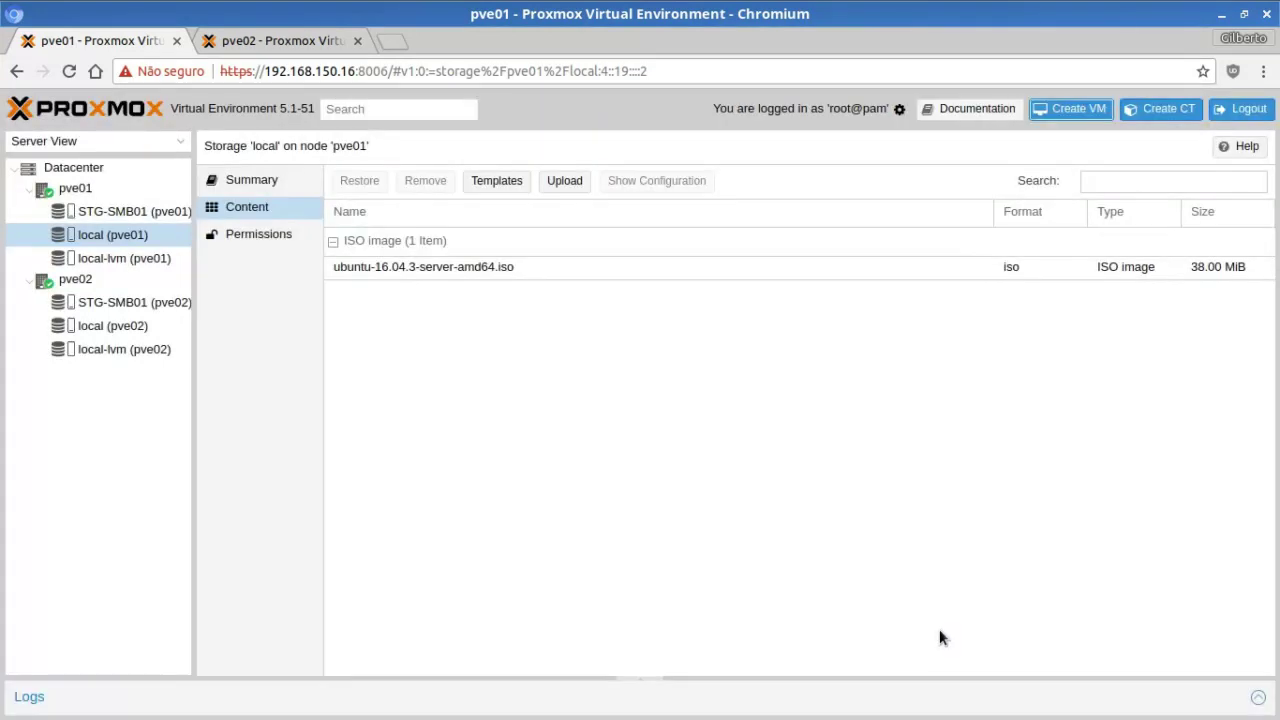
- Expand the task log and select the running VM 100 - Create task
{"action": "left_click", "coordinate": [636, 682]}
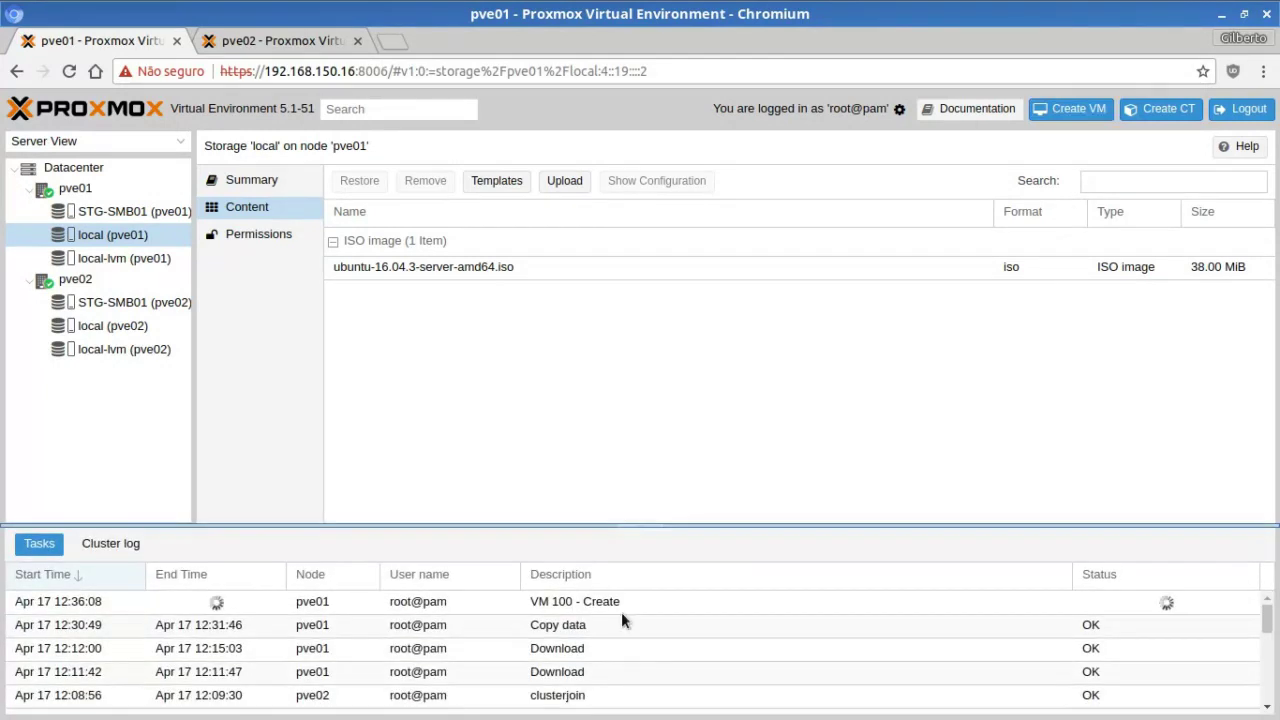
{"action": "left_click", "coordinate": [621, 600]}
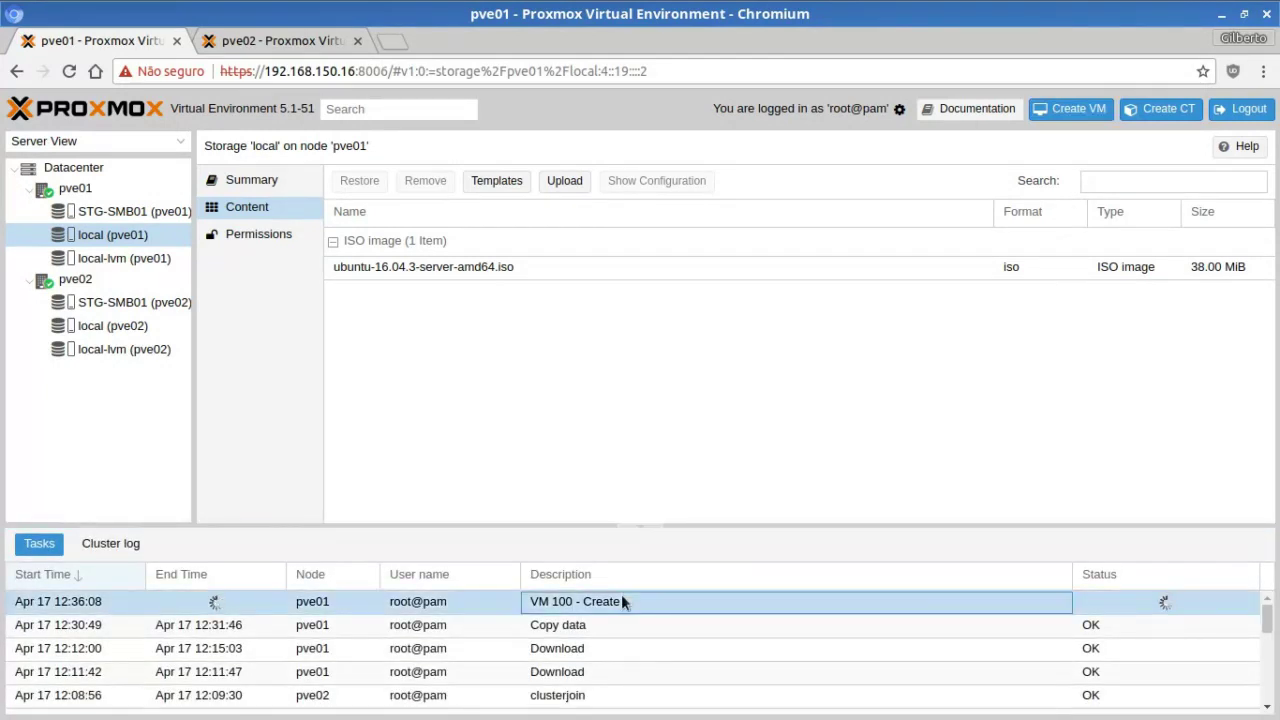